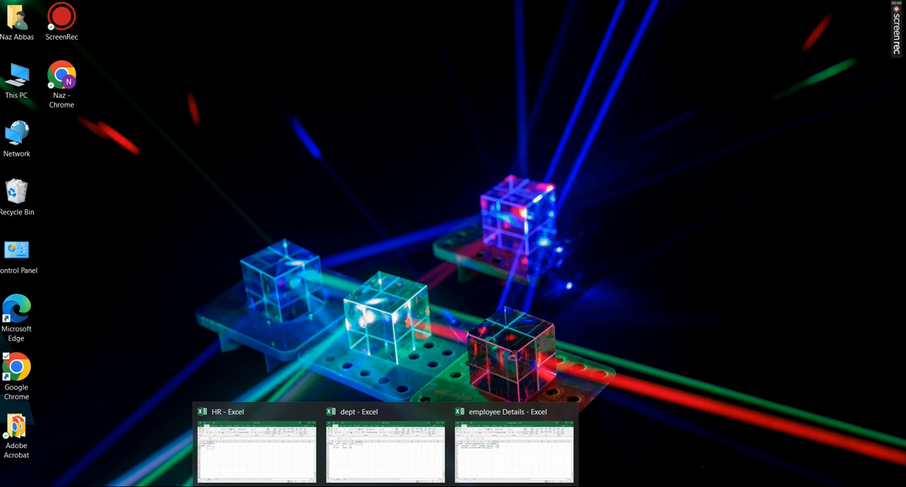
Bring the HR and employee Details workbooks to the front and position the employee Details window over HR
{"action": "left_click", "coordinate": [303, 470]}
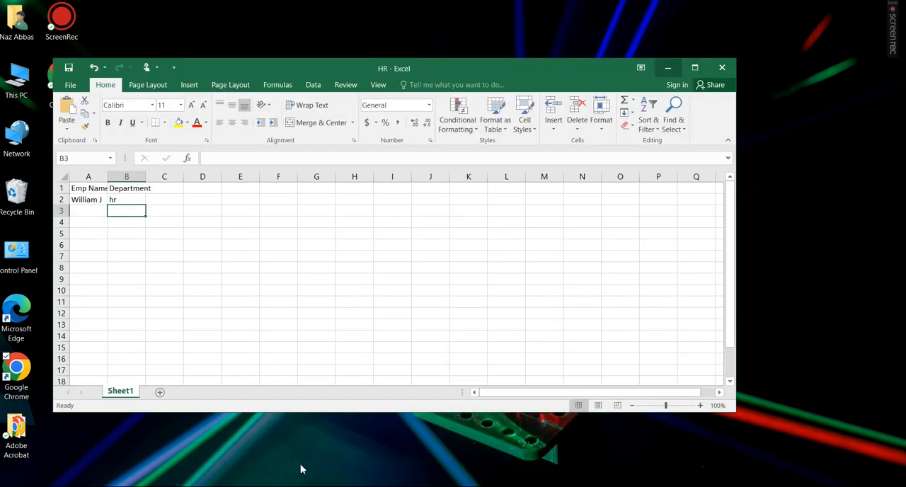
{"action": "mouse_move", "coordinate": [401, 473]}
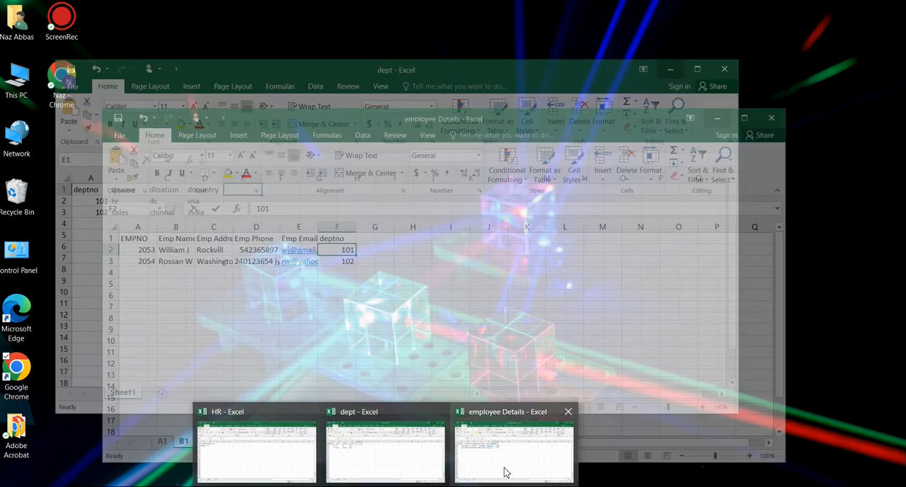
{"action": "left_click", "coordinate": [504, 471]}
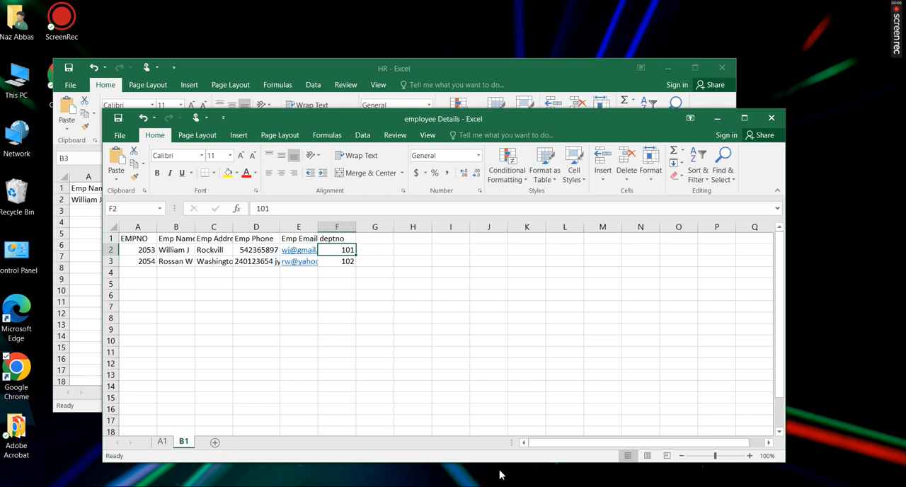
{"action": "left_click_drag", "start_coordinate": [349, 113], "coordinate": [300, 62]}
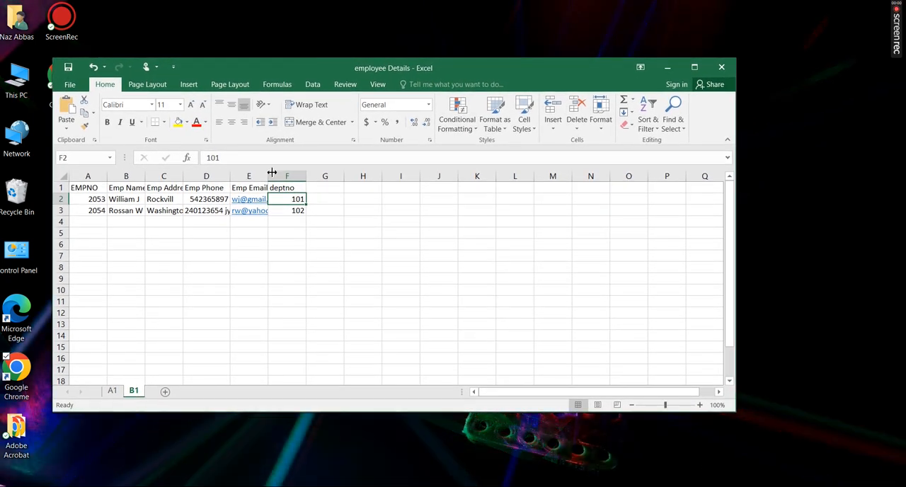
Auto-fit the width of all columns on sheet B1 of employee Details and select cell A1
{"action": "left_click", "coordinate": [64, 175]}
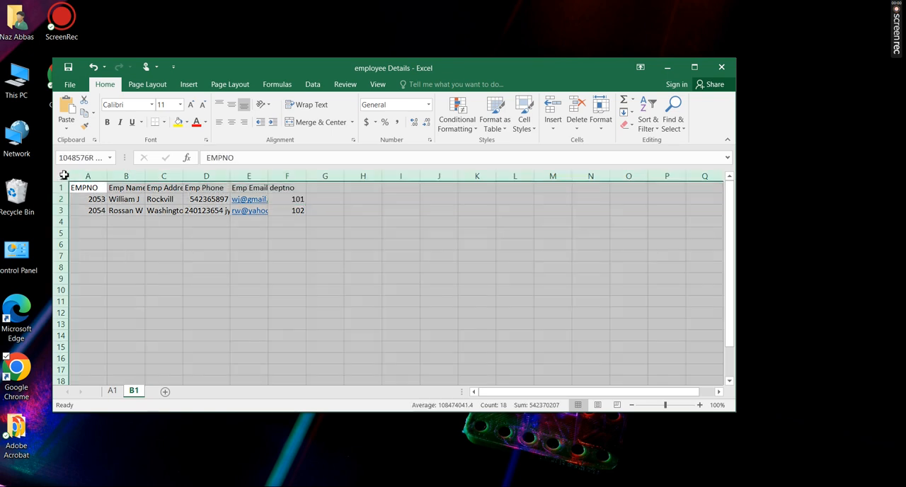
{"action": "double_click", "coordinate": [145, 176]}
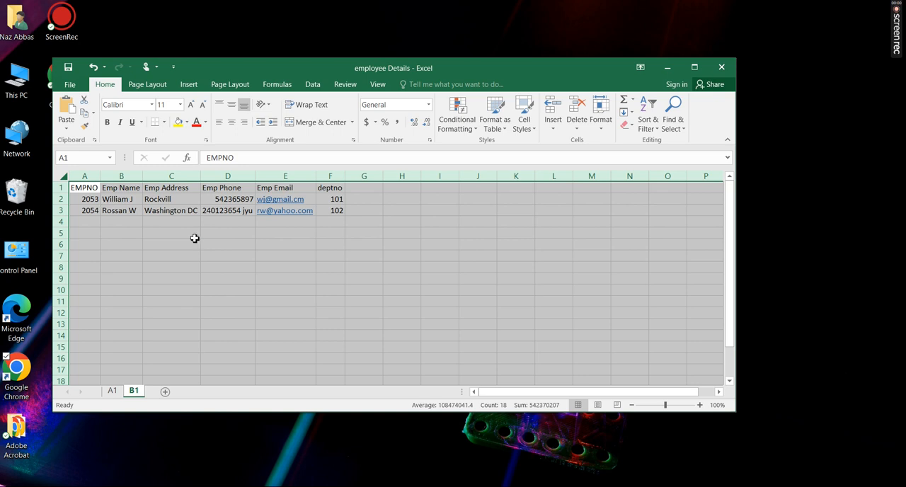
{"action": "left_click_drag", "start_coordinate": [194, 236], "coordinate": [194, 241]}
{"action": "left_click", "coordinate": [93, 187]}
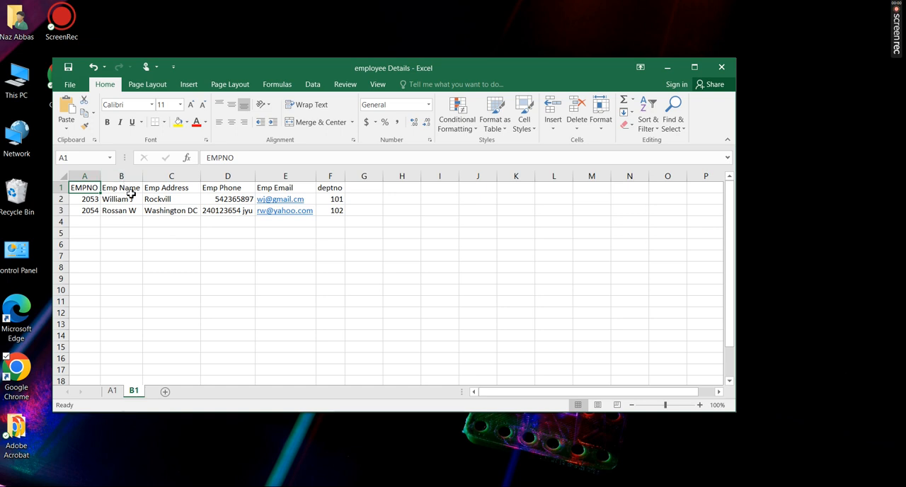
Review the column headings in employee Details and the table in dept, minimizing both workbooks to return to HR
{"action": "left_click", "coordinate": [174, 190]}
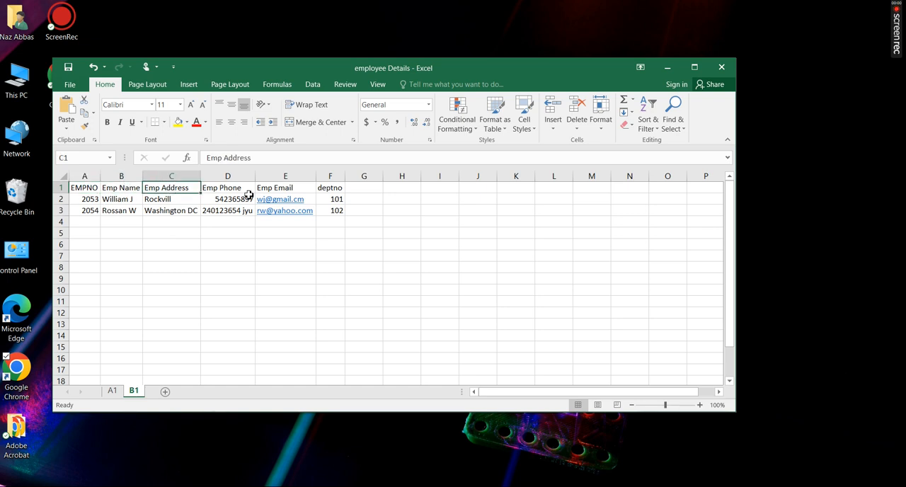
{"action": "left_click", "coordinate": [342, 189]}
{"action": "left_click", "coordinate": [377, 271]}
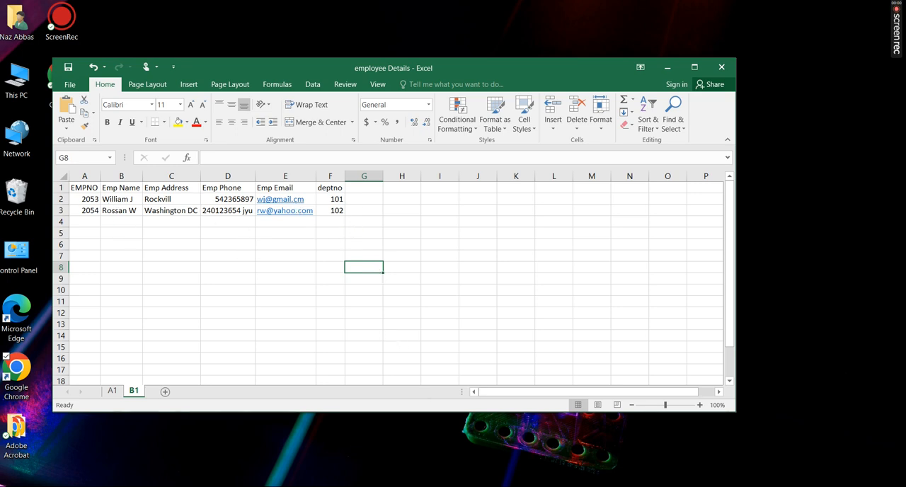
{"action": "left_click", "coordinate": [386, 486]}
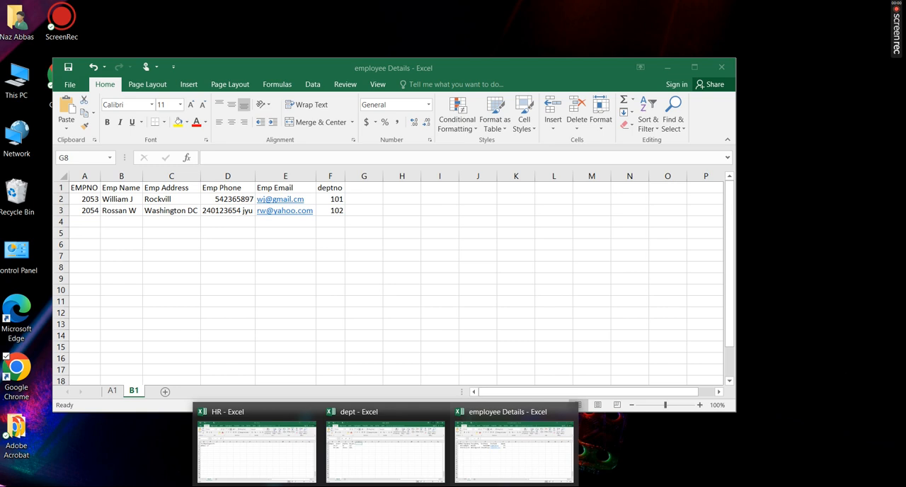
{"action": "left_click", "coordinate": [404, 467]}
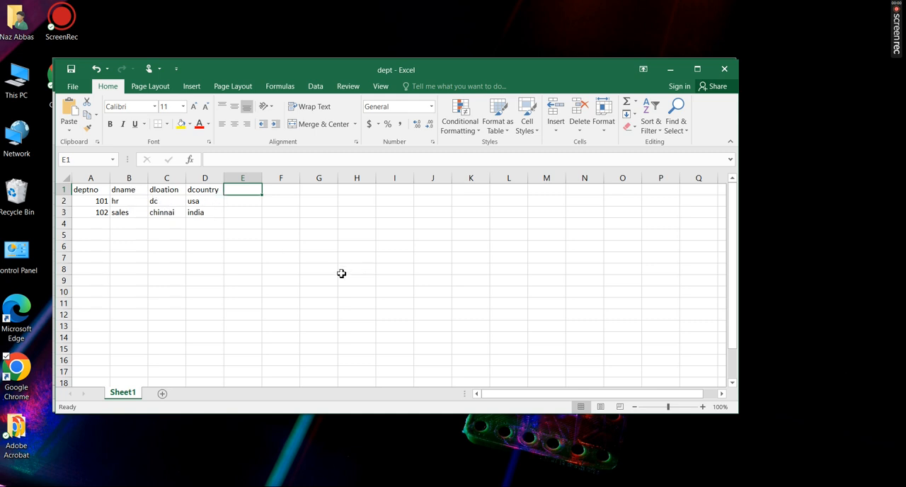
{"action": "left_click", "coordinate": [671, 70]}
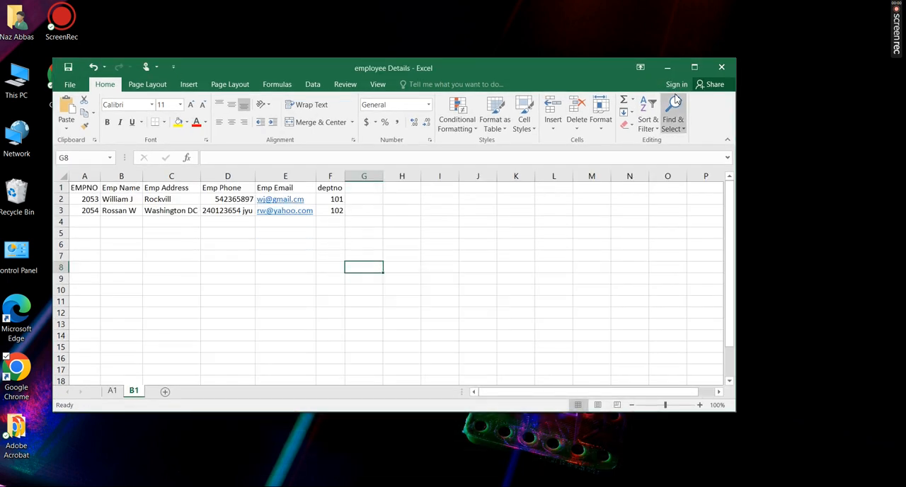
{"action": "left_click", "coordinate": [669, 70]}
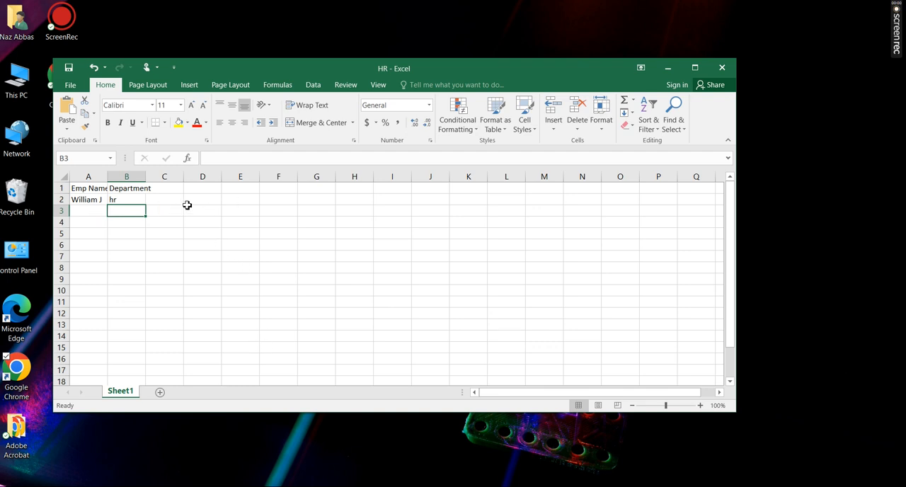
{"action": "left_click", "coordinate": [202, 281]}
{"action": "type", "text": "vl"}
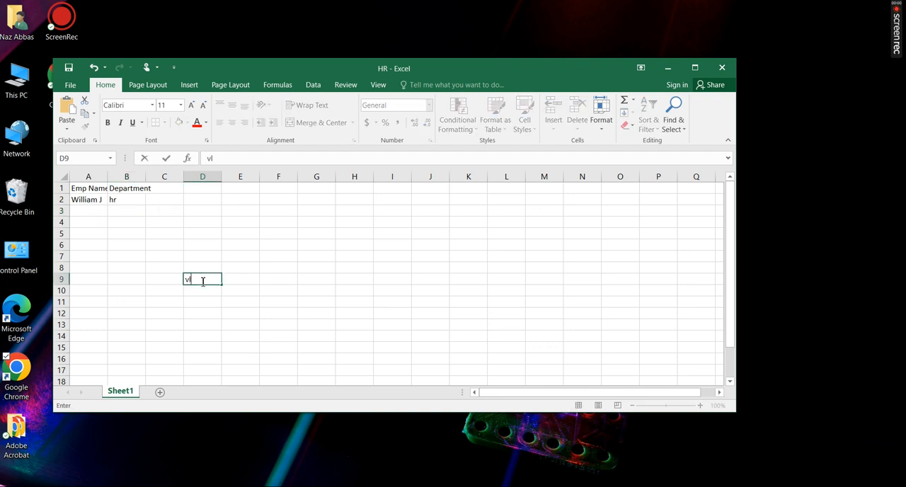
{"action": "type", "text": "ook("}
{"action": "key", "text": "BackSpace"}
{"action": "key", "text": "BackSpace"}
{"action": "key", "text": "BackSpace"}
{"action": "key", "text": "BackSpace"}
{"action": "key", "text": "BackSpace"}
{"action": "left_click", "coordinate": [233, 254]}
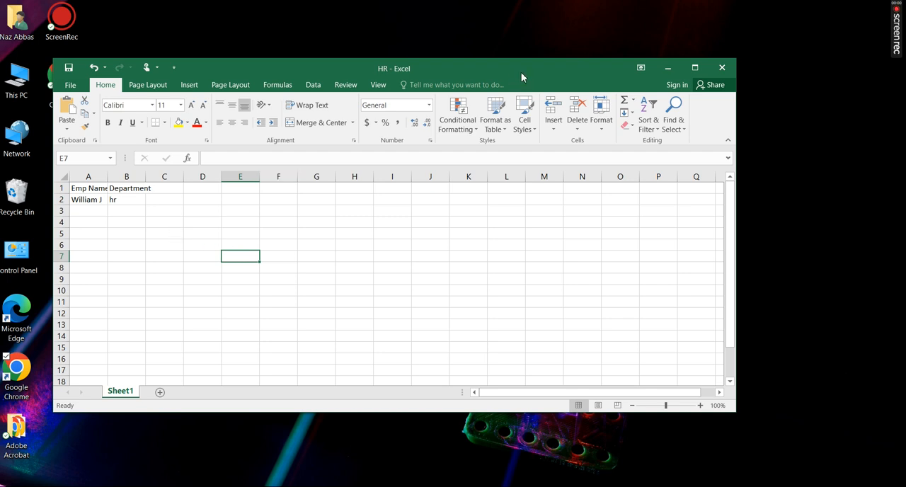
Examine the VLOOKUP formulas in cells B2 and A2 of the HR workbook
{"action": "left_click_drag", "start_coordinate": [525, 66], "coordinate": [578, 64]}
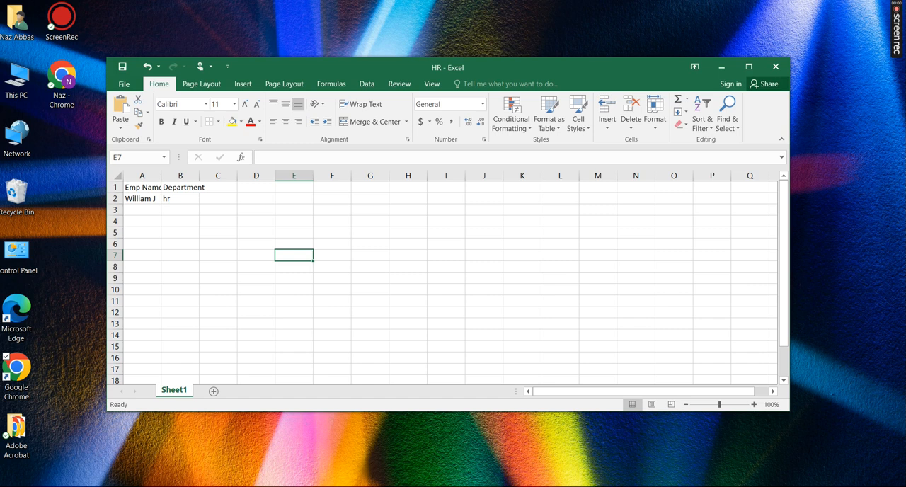
{"action": "mouse_move", "coordinate": [386, 486]}
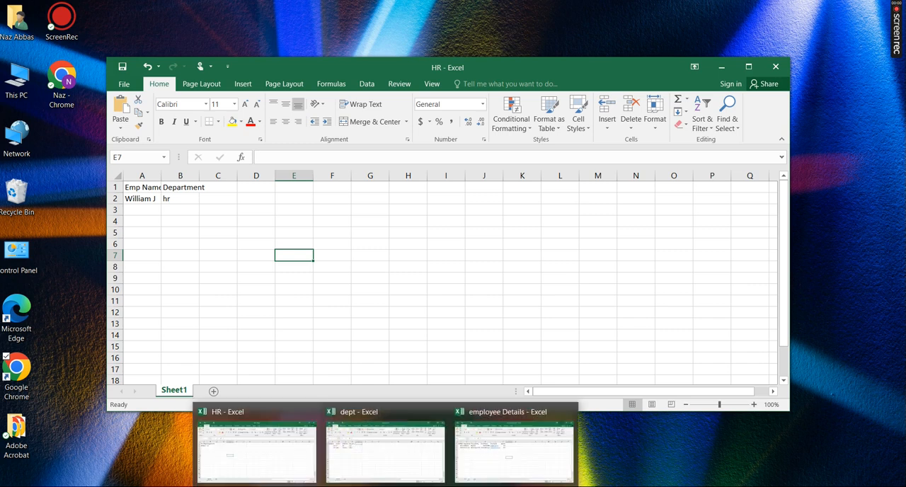
{"action": "left_click", "coordinate": [201, 210]}
{"action": "left_click", "coordinate": [196, 200]}
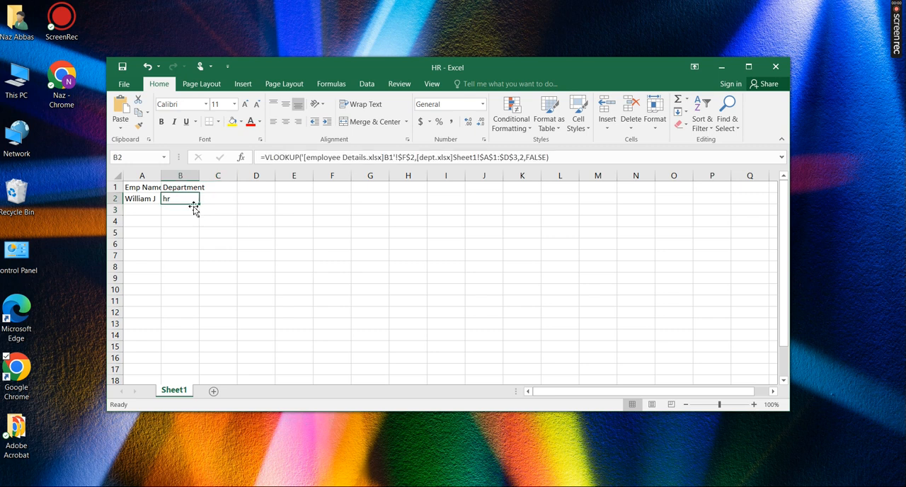
{"action": "left_click", "coordinate": [141, 198]}
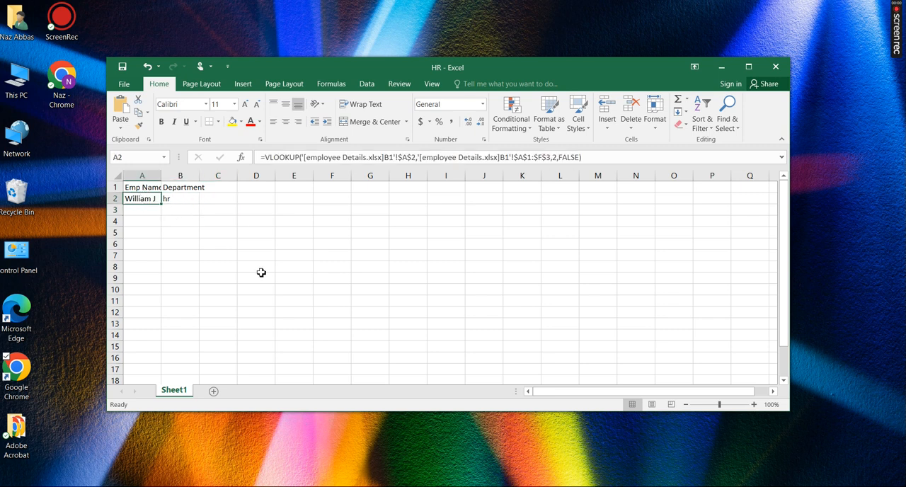
Compare the previews of the dept, HR and employee Details workbooks and return to HR
{"action": "left_click", "coordinate": [386, 486]}
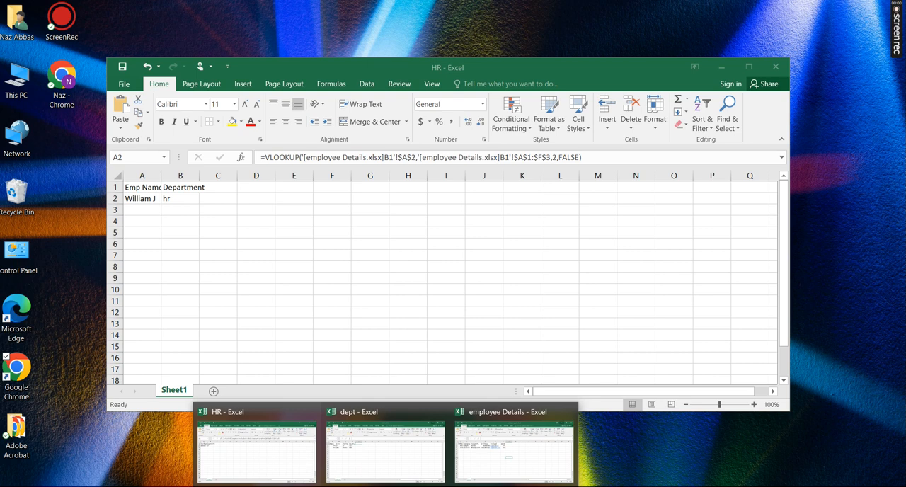
{"action": "mouse_move", "coordinate": [386, 478]}
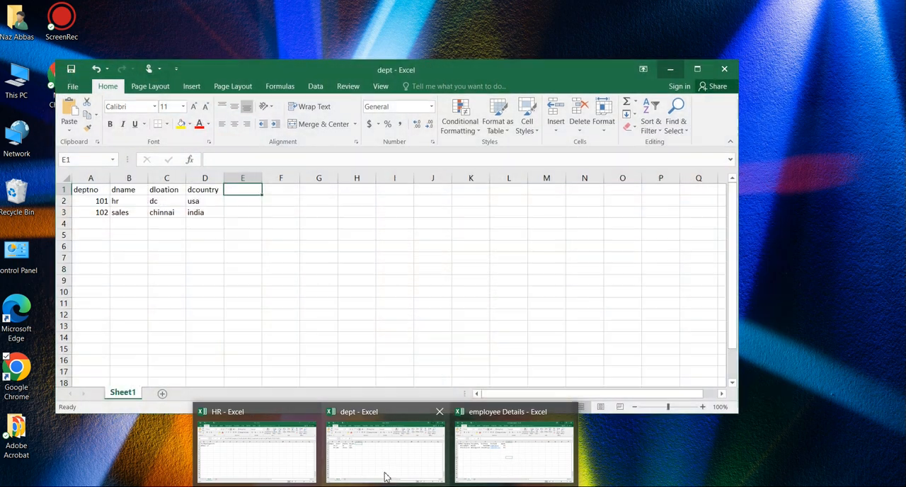
{"action": "mouse_move", "coordinate": [254, 461]}
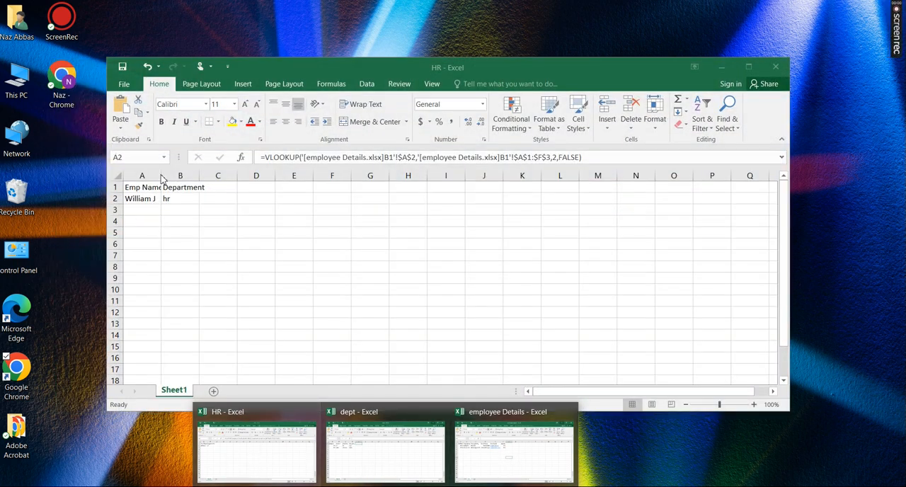
{"action": "mouse_move", "coordinate": [420, 473]}
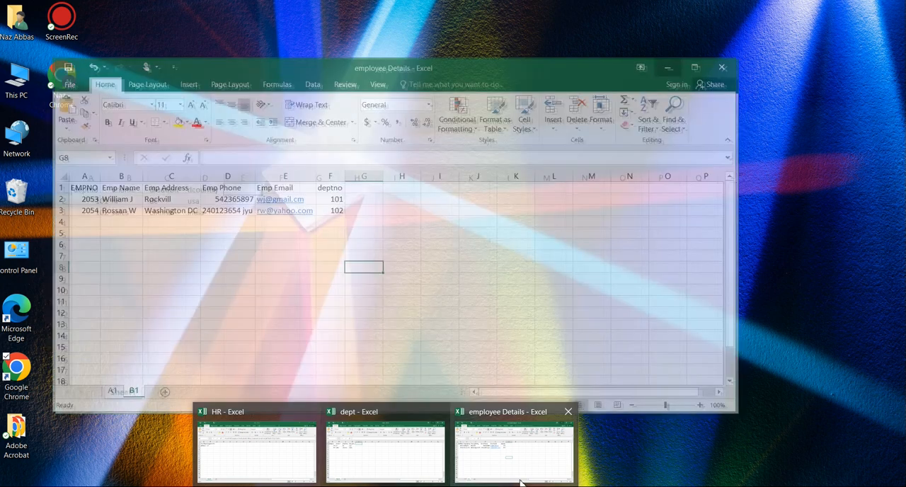
{"action": "mouse_move", "coordinate": [521, 478]}
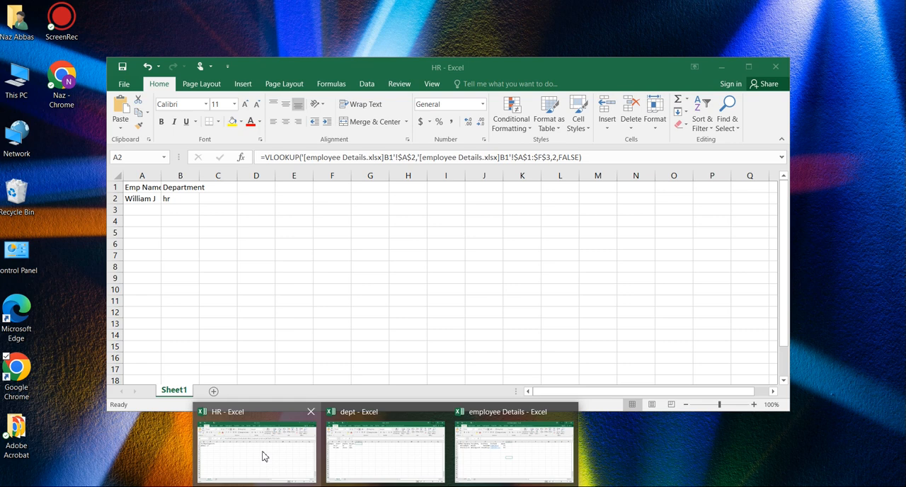
{"action": "mouse_move", "coordinate": [400, 458]}
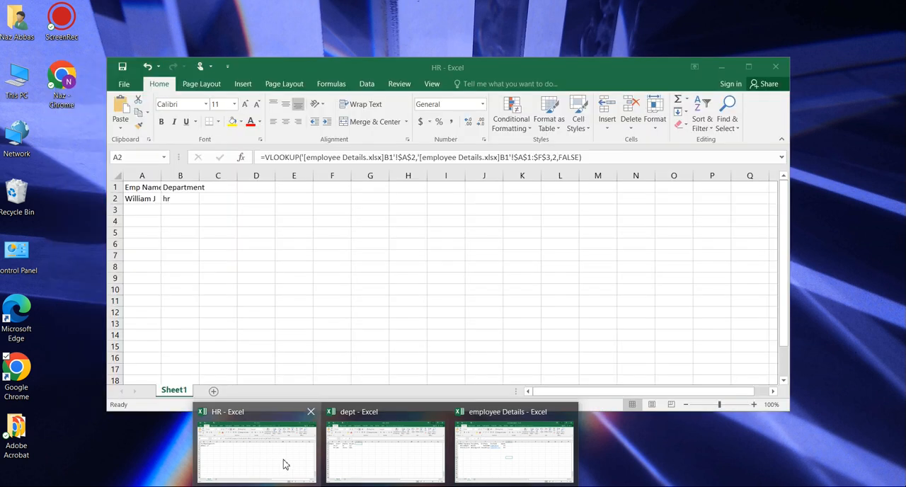
{"action": "left_click", "coordinate": [283, 465]}
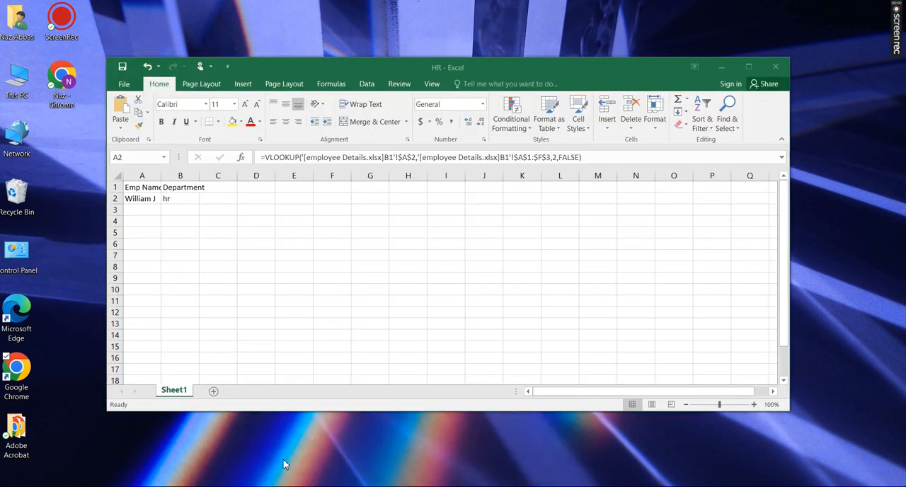
Replace the formula in cell A2 of HR with the start of a new VLOOKUP function
{"action": "left_click", "coordinate": [164, 222]}
{"action": "left_click", "coordinate": [142, 198]}
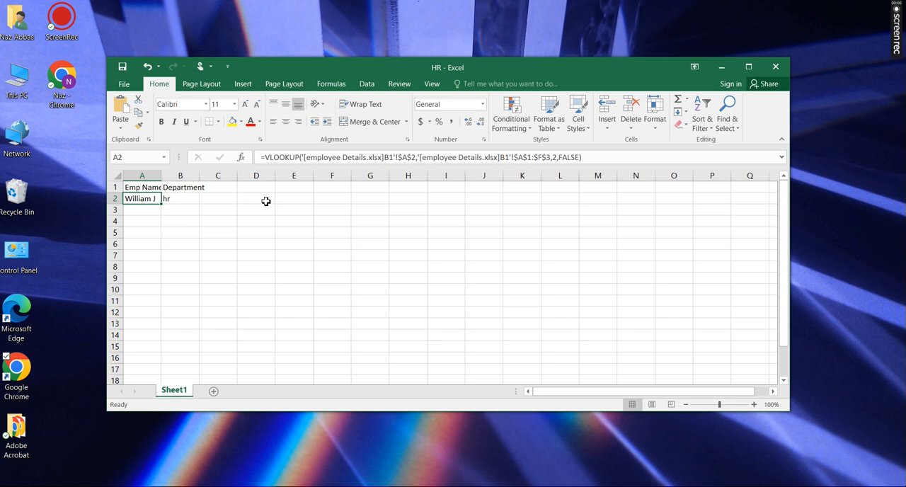
{"action": "left_click", "coordinate": [617, 157]}
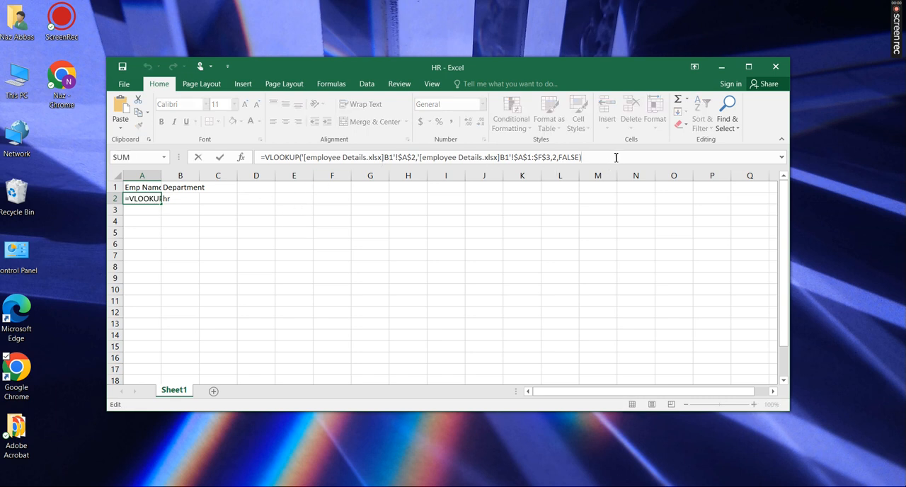
{"action": "left_click_drag", "start_coordinate": [617, 157], "coordinate": [265, 157]}
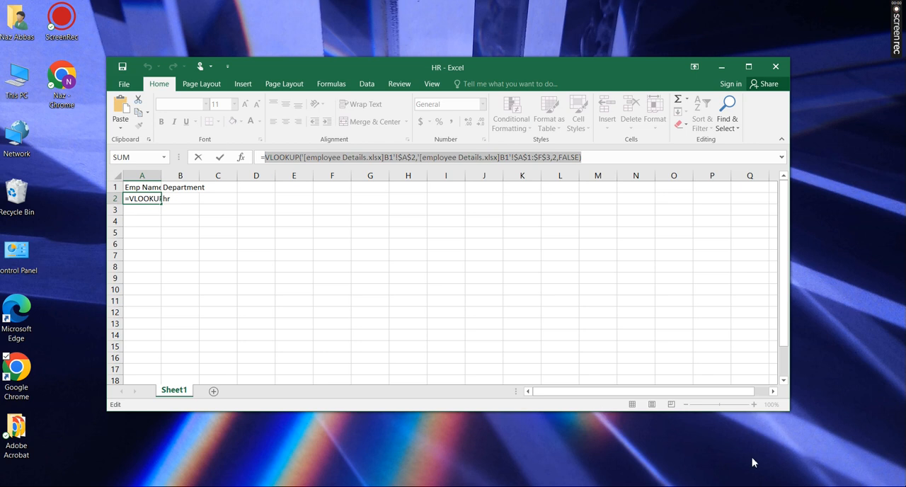
{"action": "type", "text": "vlook"}
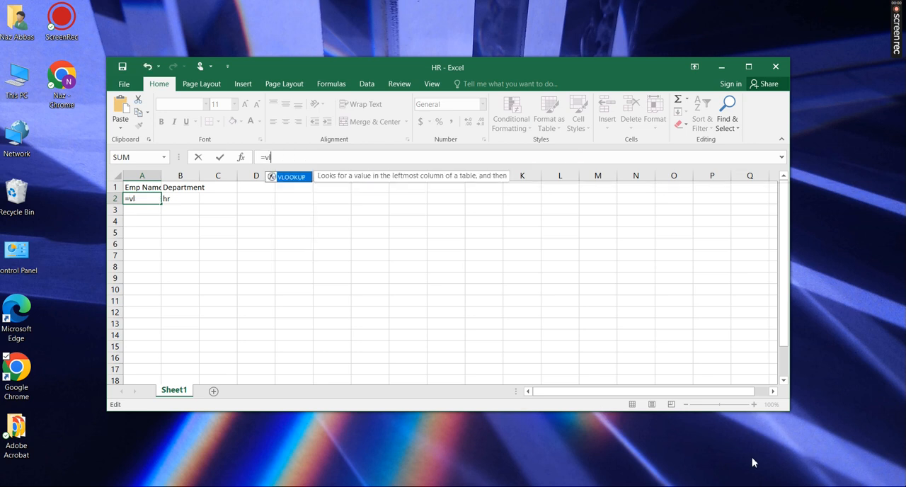
{"action": "key", "text": "Tab"}
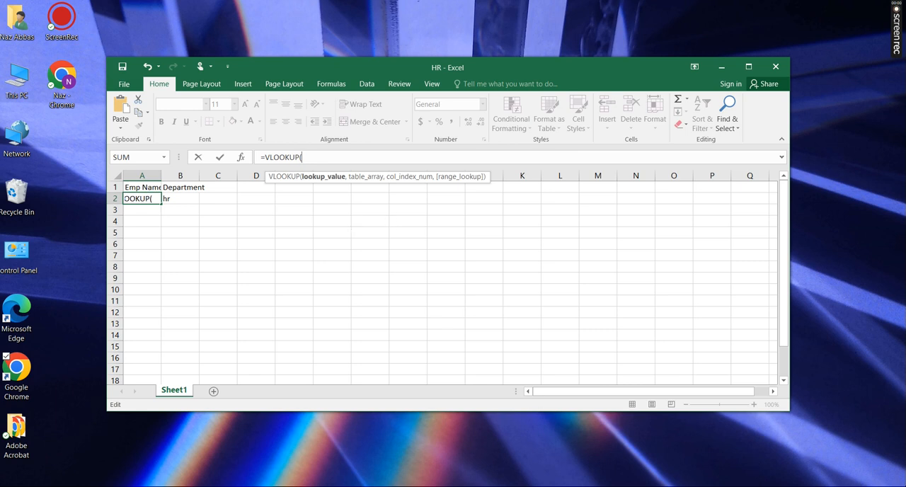
Set the VLOOKUP lookup value to cell B2 on sheet B1 of employee Details and continue to the table array argument
{"action": "left_click", "coordinate": [386, 486]}
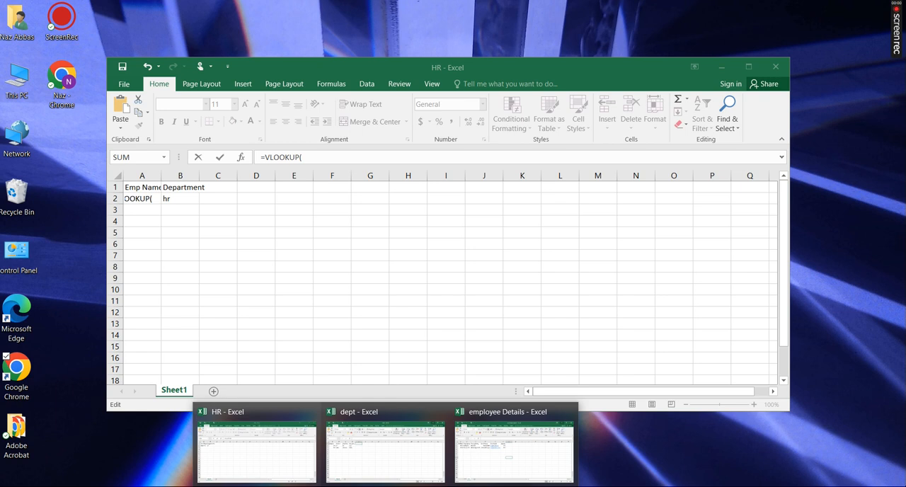
{"action": "left_click", "coordinate": [515, 471]}
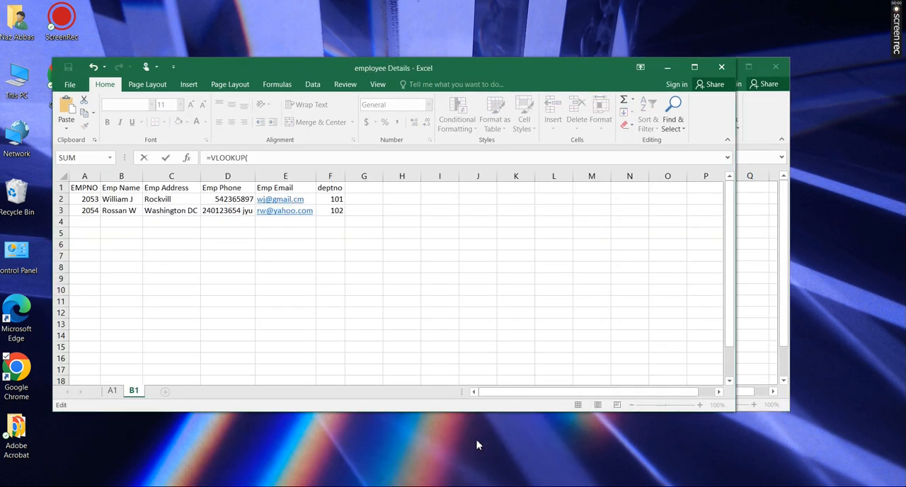
{"action": "left_click", "coordinate": [132, 200]}
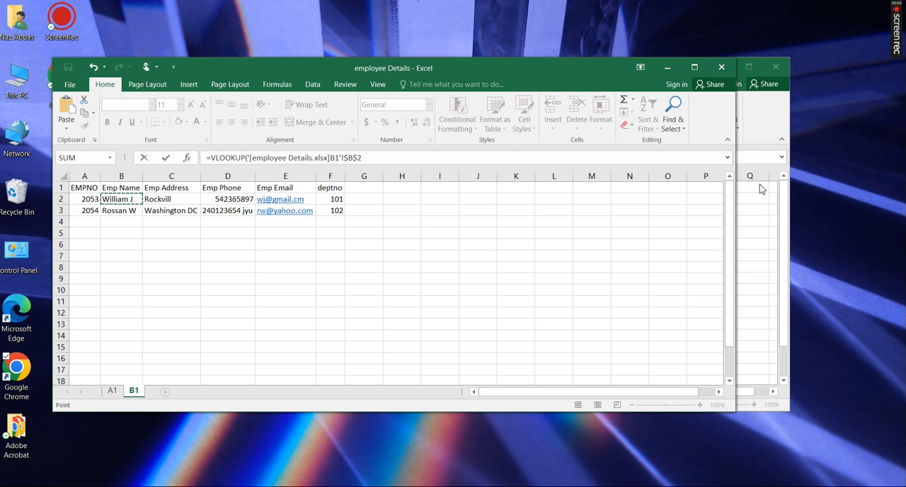
{"action": "left_click", "coordinate": [752, 157]}
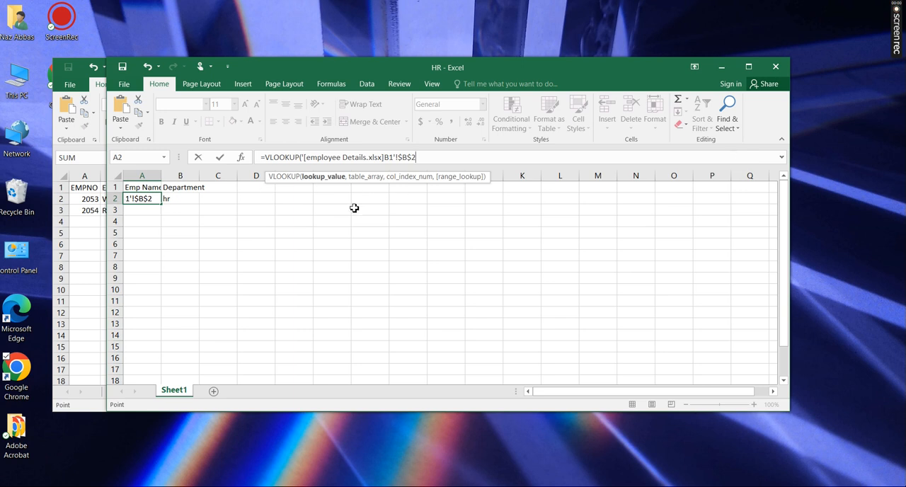
{"action": "type", "text": ","}
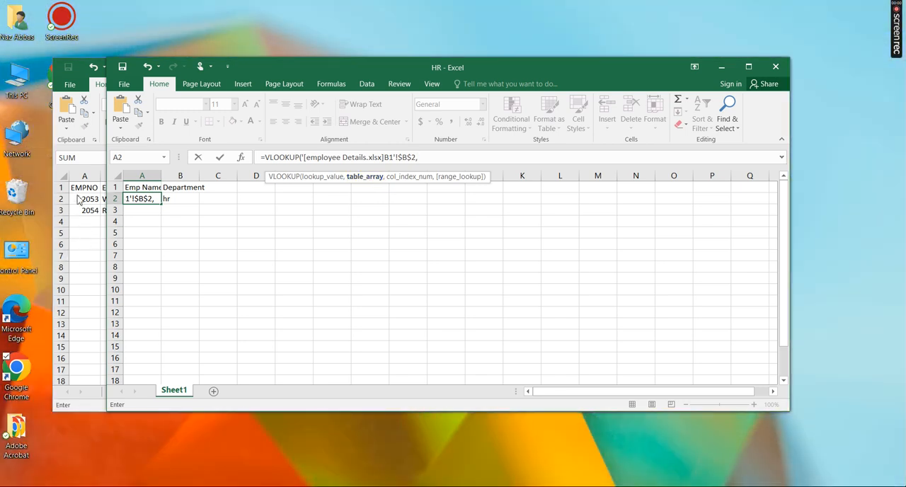
Set the VLOOKUP table array to A1:F3 on sheet B1 of employee Details and continue to the column index argument
{"action": "left_click", "coordinate": [85, 239]}
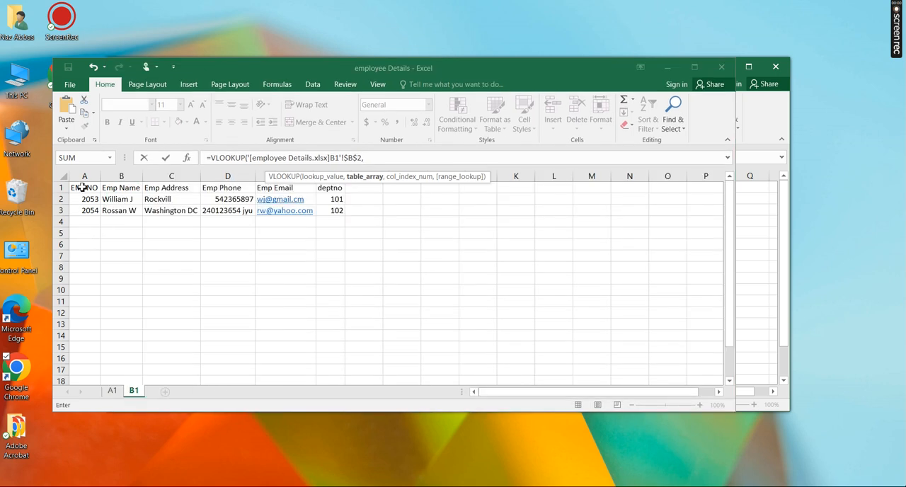
{"action": "left_click", "coordinate": [79, 188]}
{"action": "left_click_drag", "start_coordinate": [138, 201], "coordinate": [342, 214]}
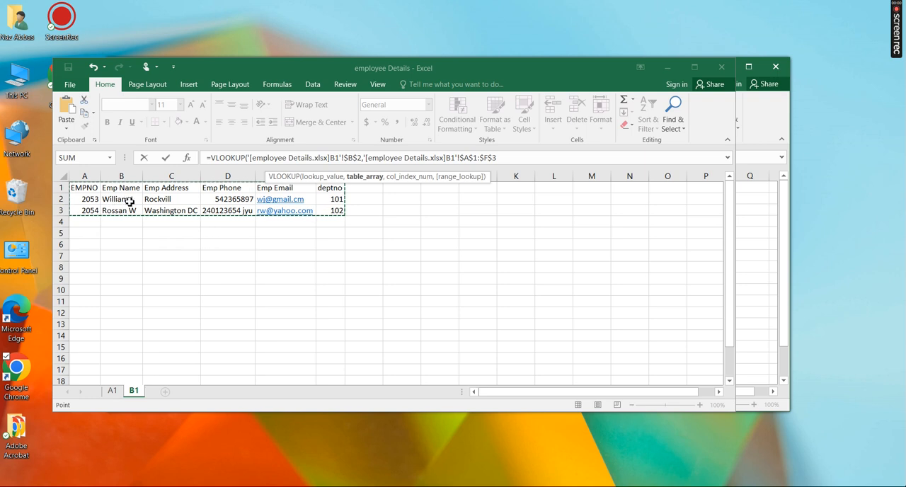
{"action": "left_click", "coordinate": [755, 204]}
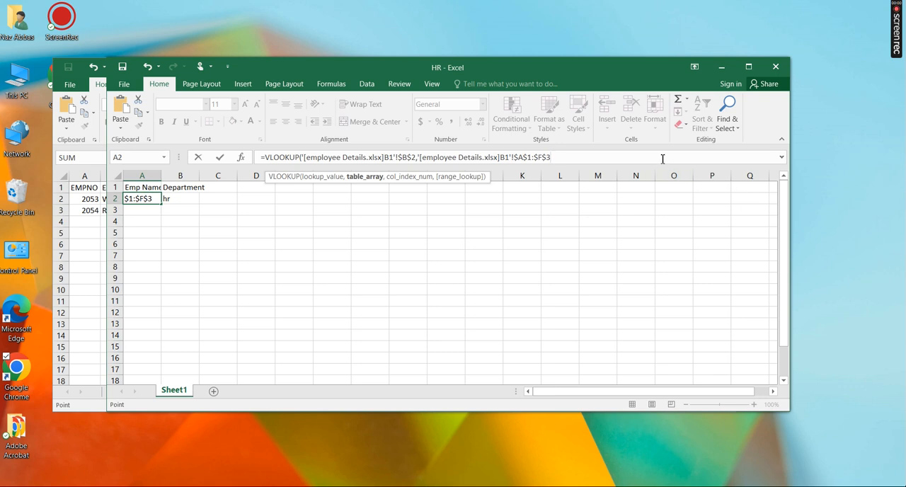
{"action": "type", "text": ","}
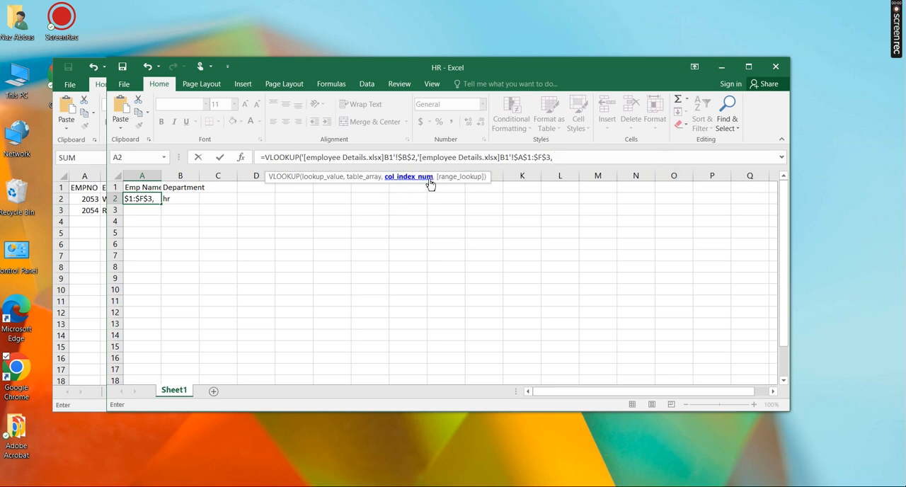
Complete the VLOOKUP in cell A2 of HR with column index 2 and the exact match option FALSE
{"action": "left_click", "coordinate": [88, 235]}
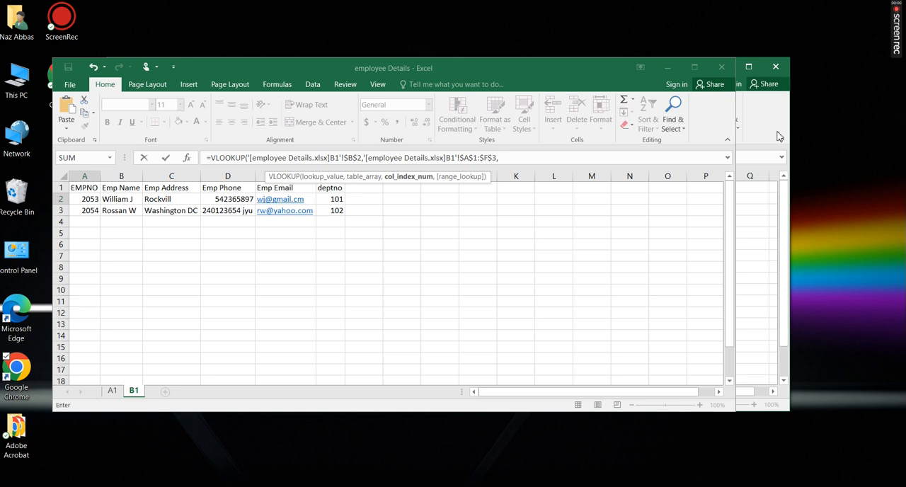
{"action": "left_click", "coordinate": [558, 159]}
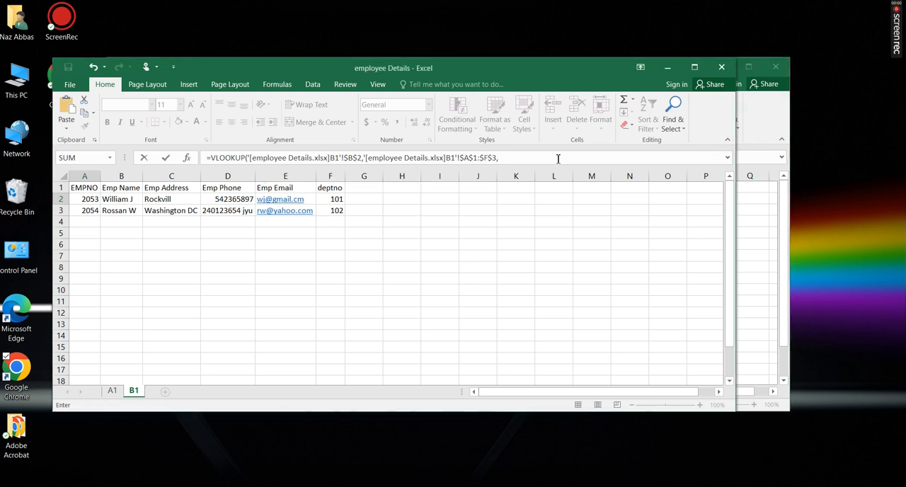
{"action": "type", "text": "2"}
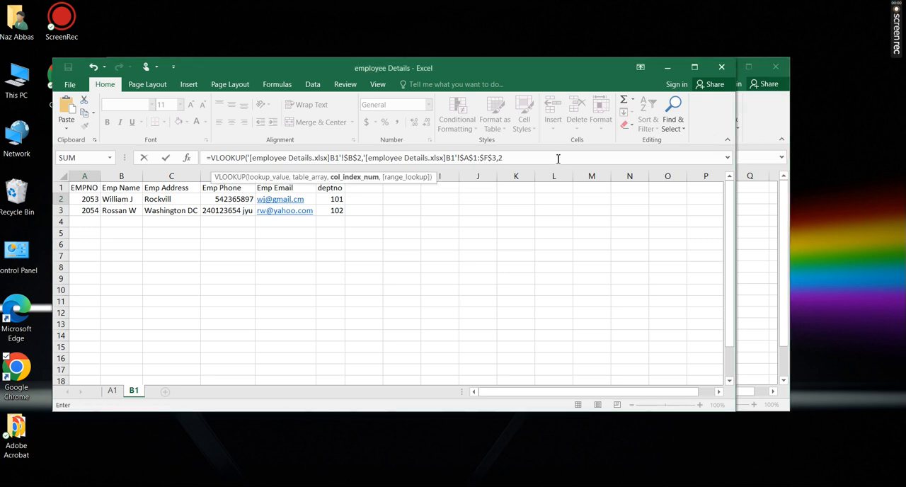
{"action": "type", "text": ","}
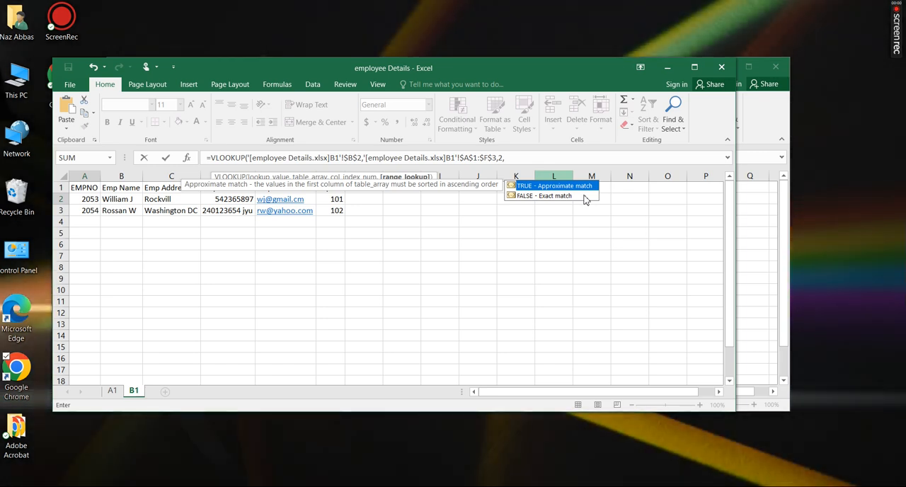
{"action": "left_click", "coordinate": [539, 197]}
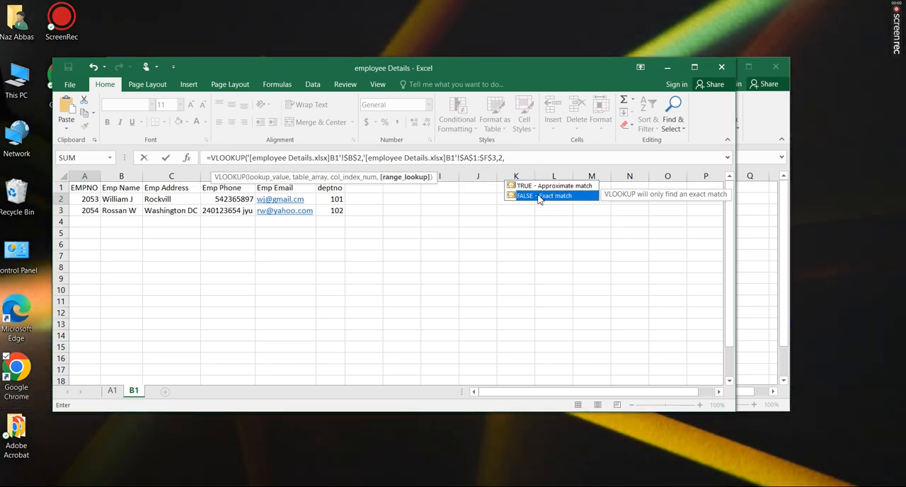
{"action": "double_click", "coordinate": [538, 197]}
{"action": "left_click", "coordinate": [557, 160]}
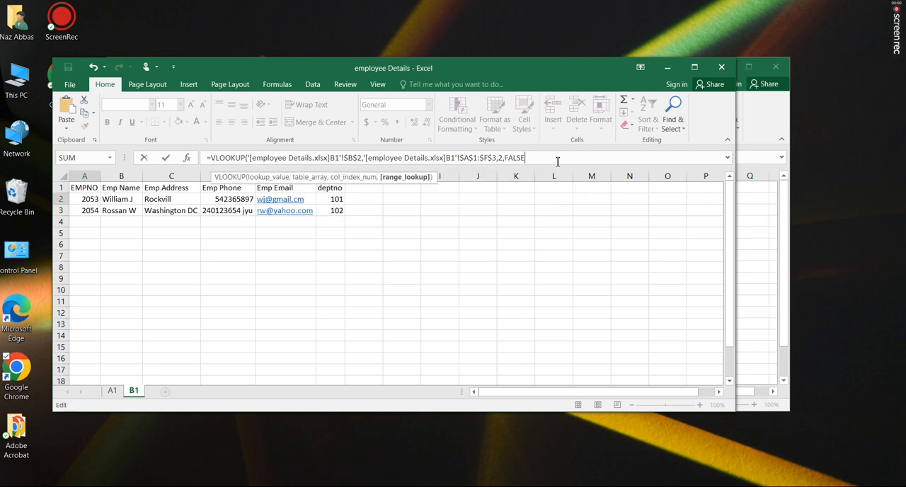
{"action": "type", "text": ")"}
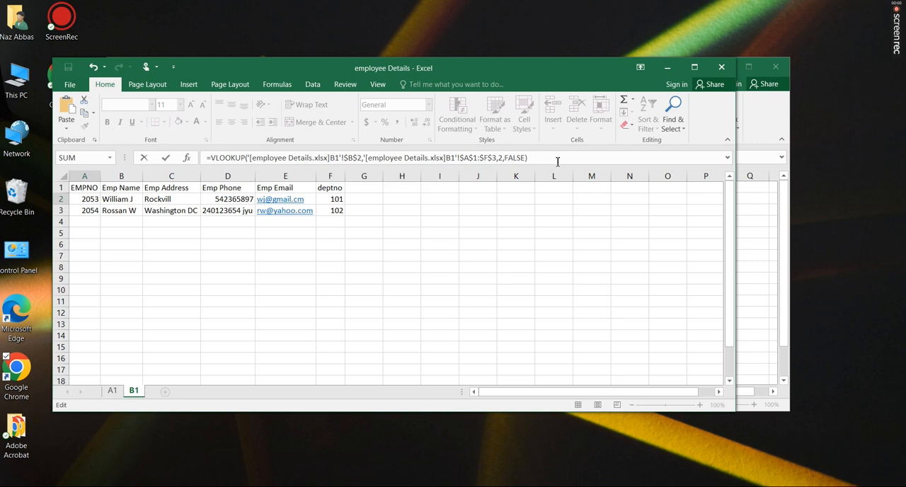
{"action": "key", "text": "Return"}
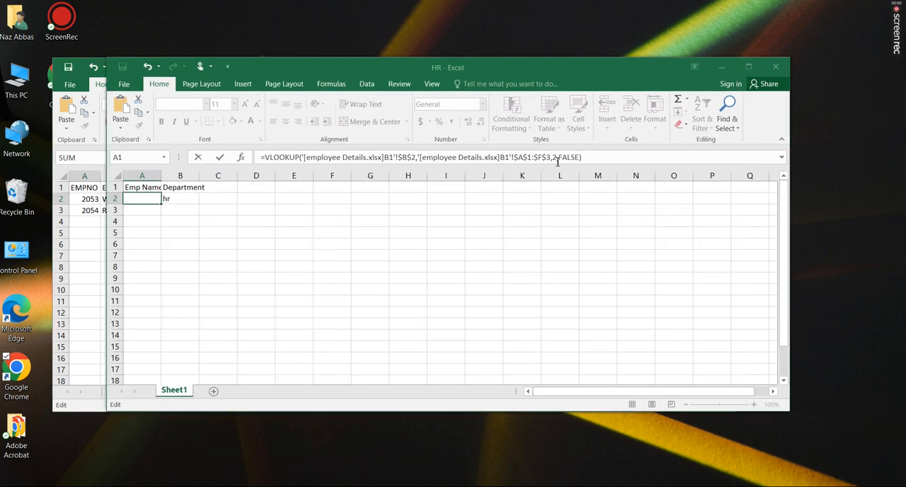
Check the newly entered VLOOKUP formula in cell A2 of HR and undo its entry
{"action": "left_click", "coordinate": [146, 200]}
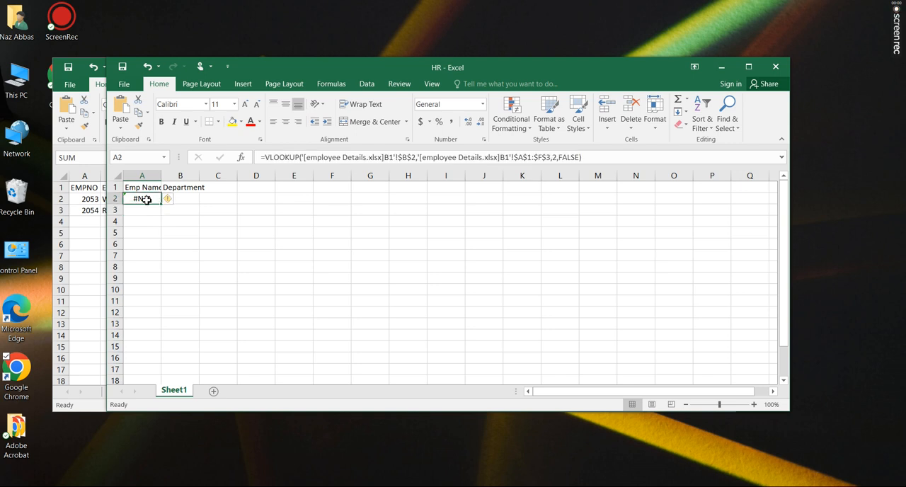
{"action": "left_click", "coordinate": [609, 160]}
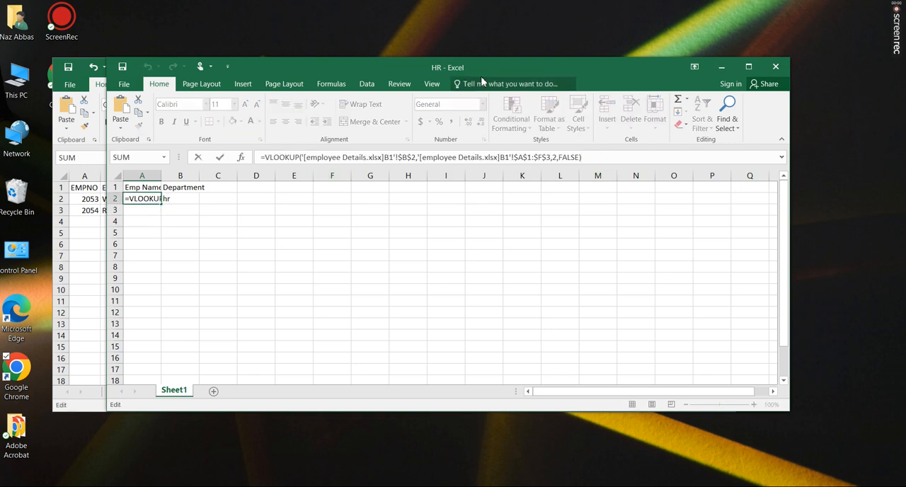
{"action": "left_click_drag", "start_coordinate": [505, 66], "coordinate": [555, 91]}
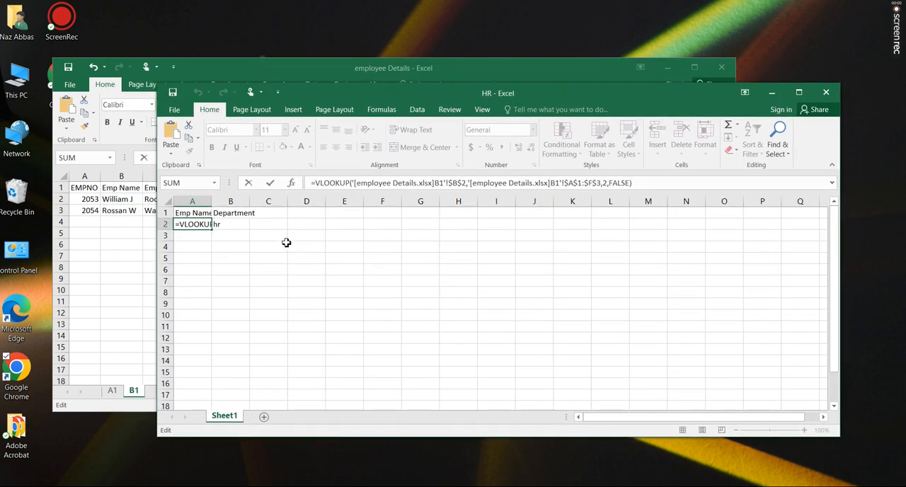
{"action": "key", "text": "Return"}
{"action": "key", "text": "ctrl+Return"}
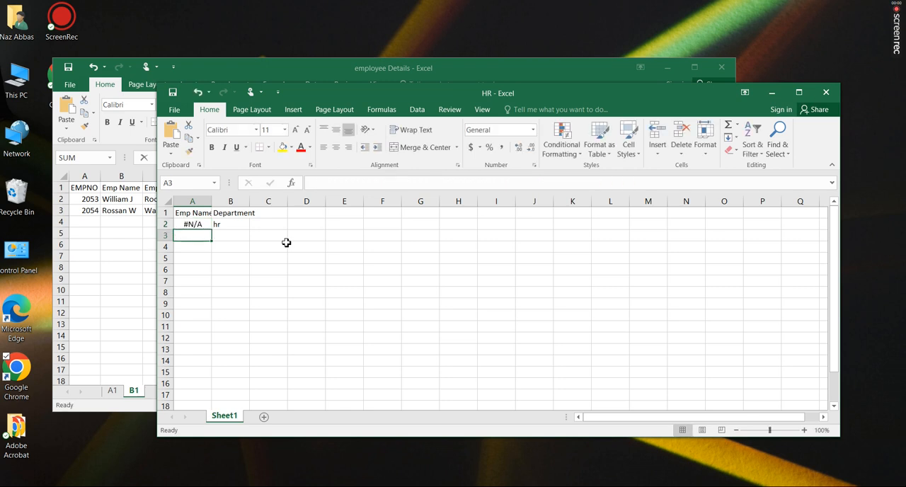
{"action": "key", "text": "ctrl+z"}
{"action": "left_click", "coordinate": [291, 257]}
Examine the VLOOKUP formula in cell A2 of HR and compare its table array with sheet B1 of employee Details
{"action": "left_click", "coordinate": [200, 225]}
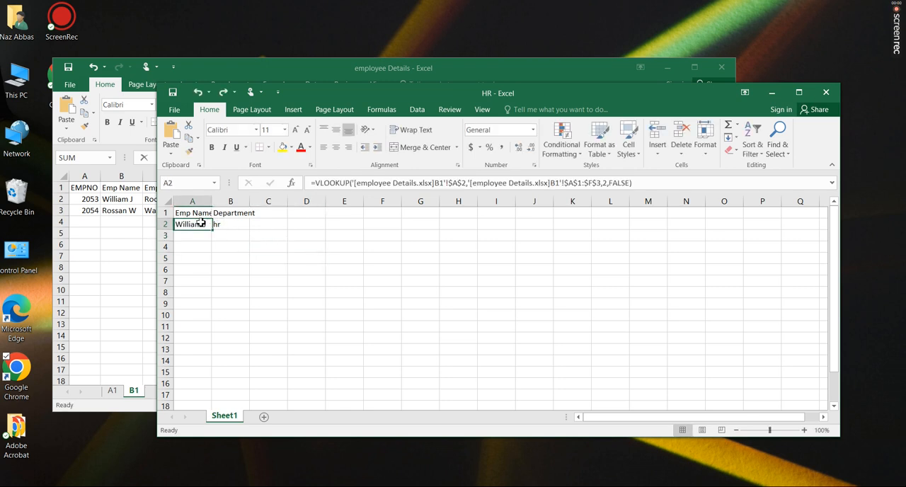
{"action": "left_click", "coordinate": [683, 186]}
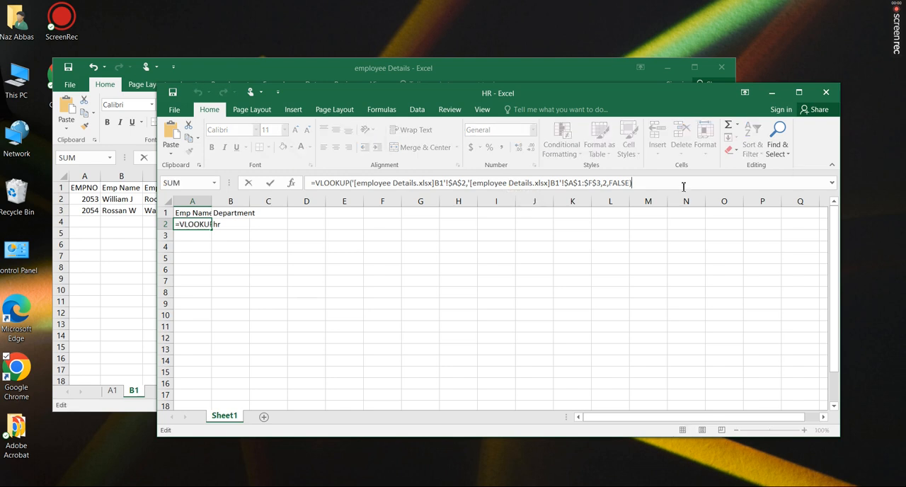
{"action": "left_click_drag", "start_coordinate": [685, 185], "coordinate": [311, 185]}
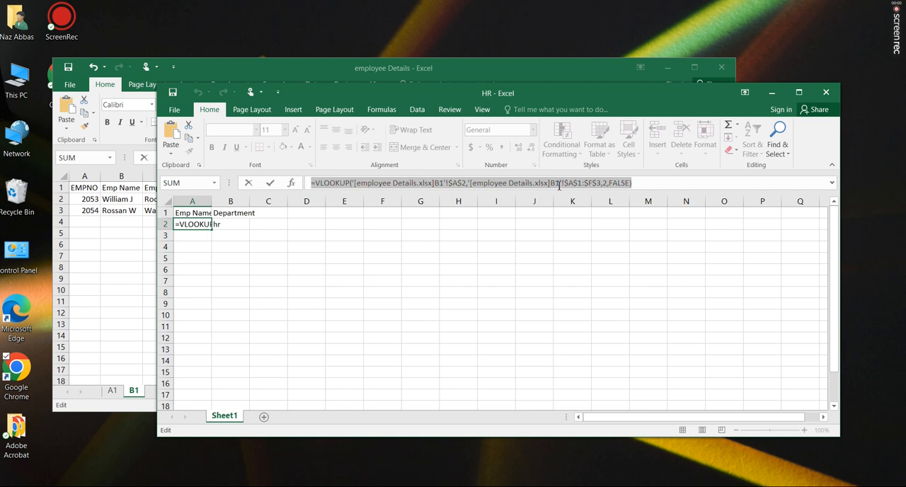
{"action": "left_click_drag", "start_coordinate": [602, 186], "coordinate": [471, 187]}
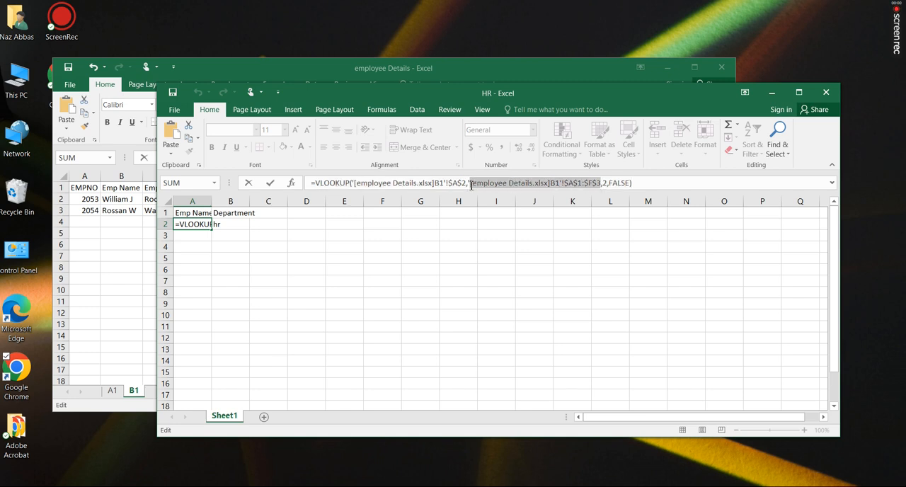
{"action": "left_click", "coordinate": [107, 203]}
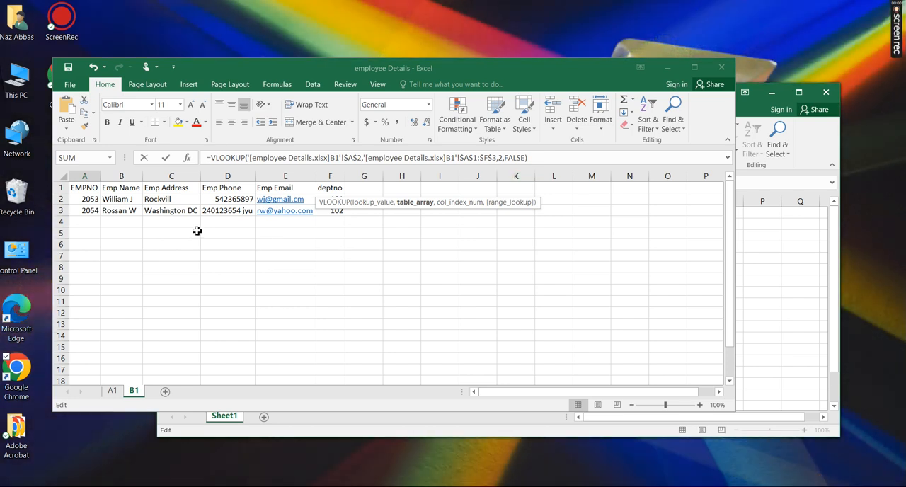
{"action": "left_click", "coordinate": [792, 252]}
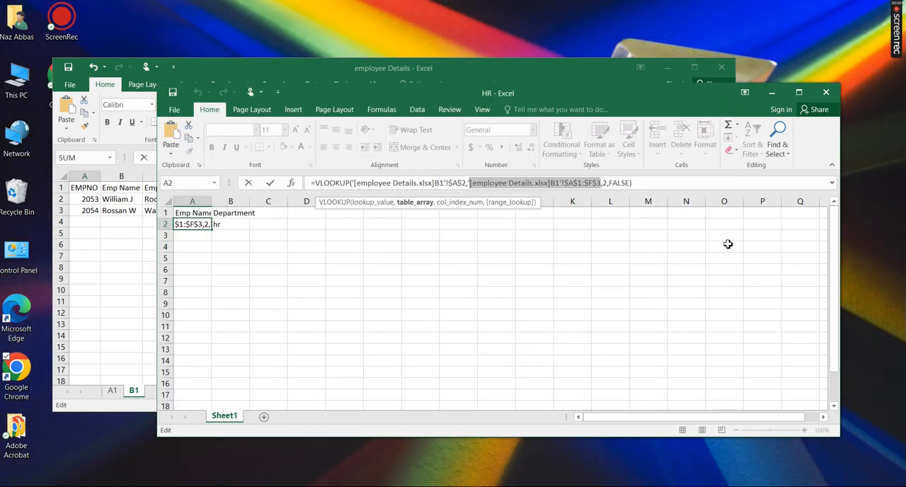
{"action": "key", "text": "Return"}
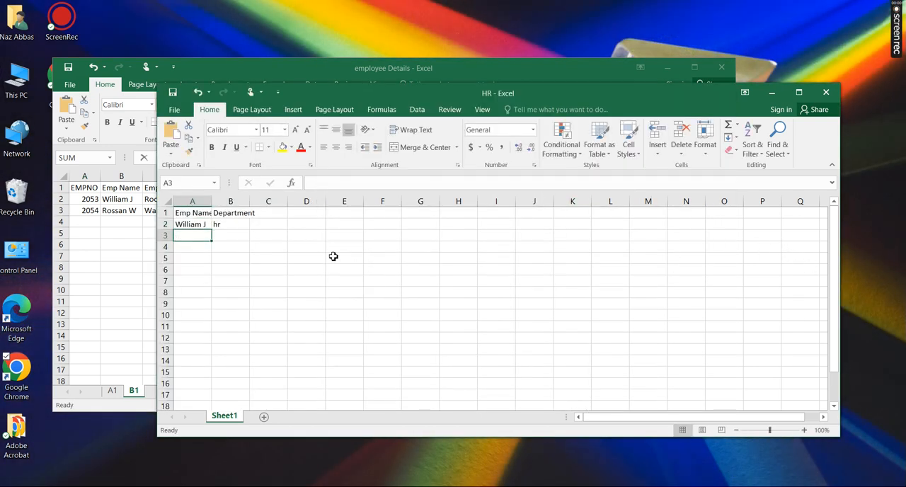
Examine the lookup value of the formula in cell B2 of HR against the deptno column in employee Details
{"action": "left_click", "coordinate": [242, 225]}
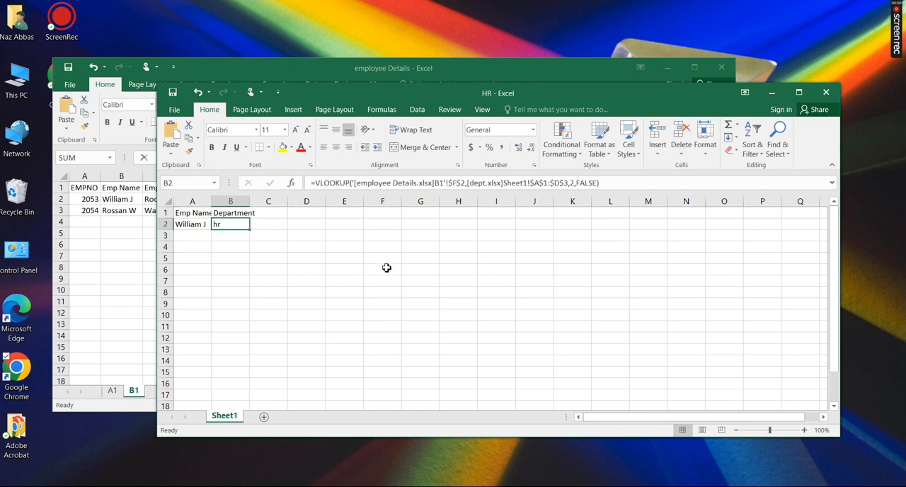
{"action": "left_click", "coordinate": [401, 184]}
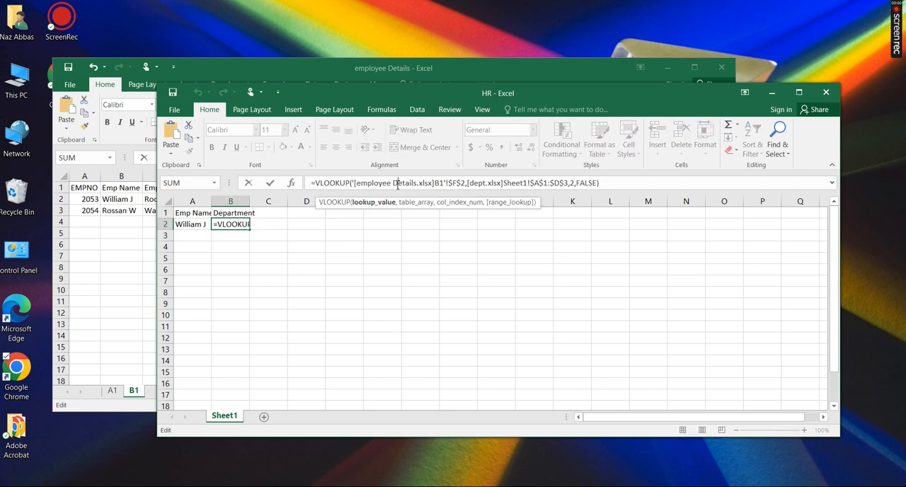
{"action": "left_click_drag", "start_coordinate": [357, 185], "coordinate": [466, 185]}
{"action": "left_click", "coordinate": [115, 257]}
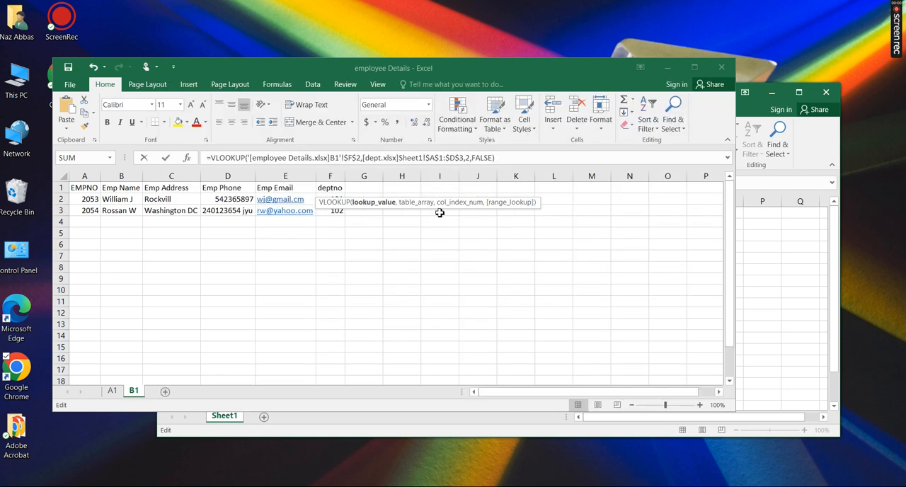
{"action": "key", "text": "Return"}
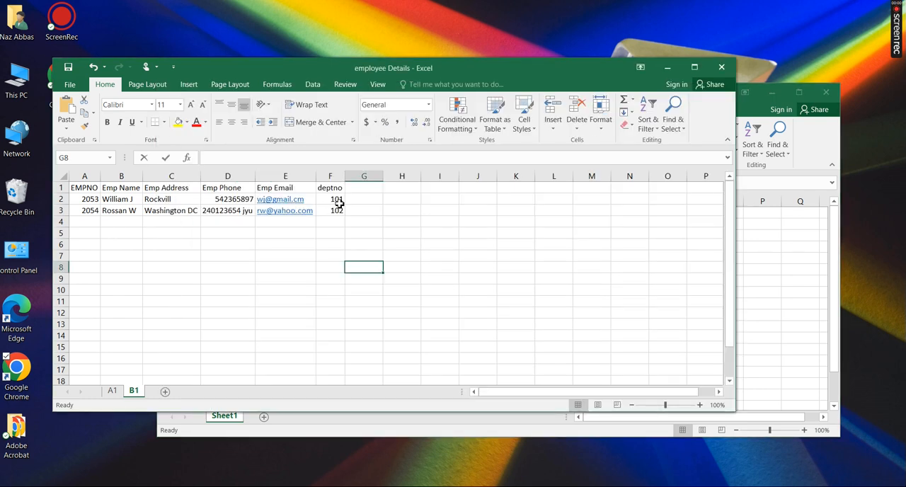
{"action": "left_click", "coordinate": [757, 260]}
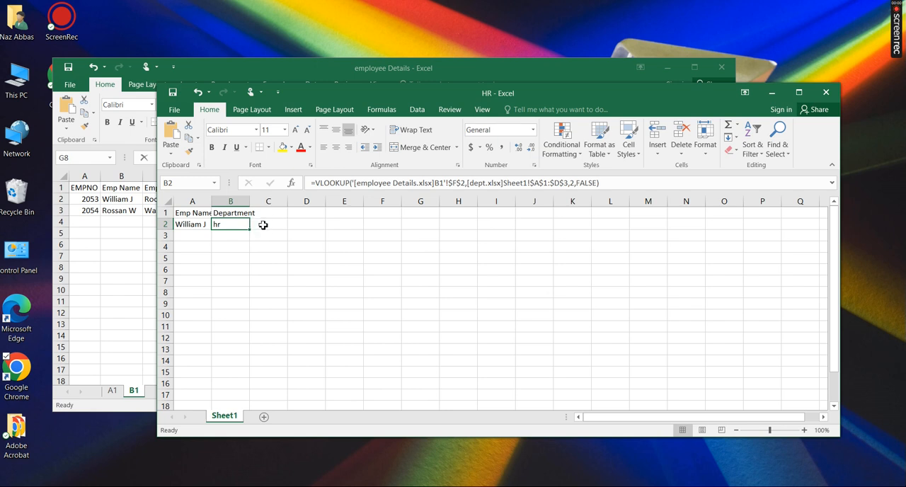
View the department table in the dept workbook and return to HR
{"action": "left_click", "coordinate": [386, 486]}
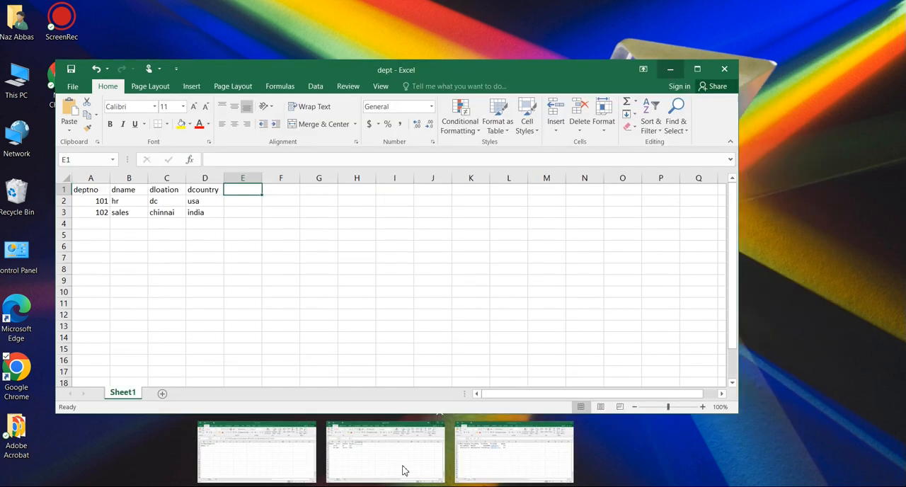
{"action": "left_click", "coordinate": [404, 469]}
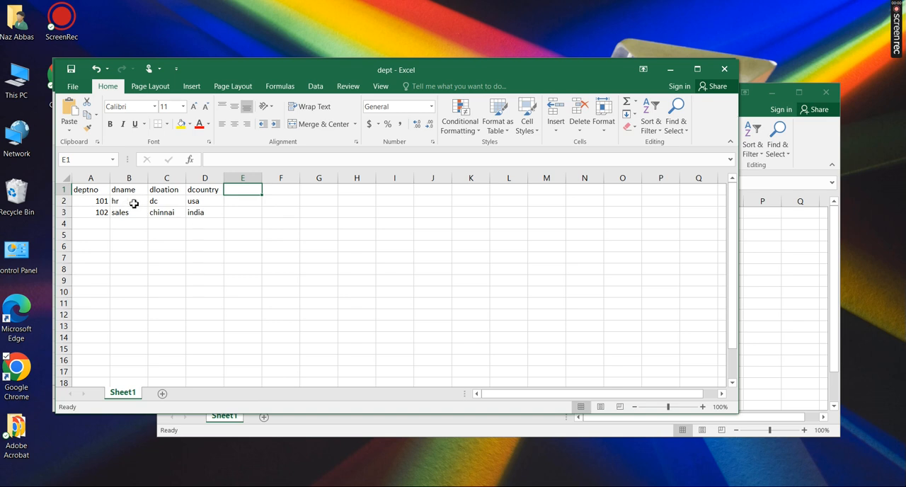
{"action": "left_click", "coordinate": [792, 303]}
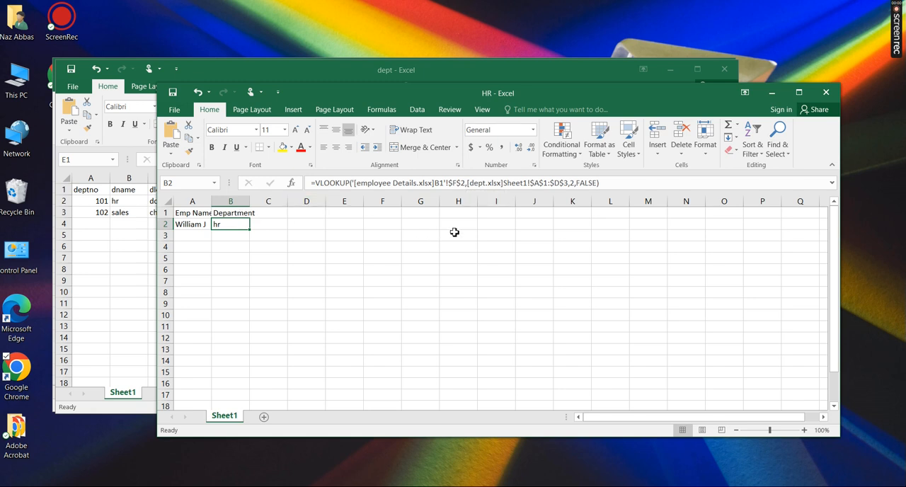
Examine the table array, column index and range lookup of the formula in B2 against the department table in the dept workbook
{"action": "left_click_drag", "start_coordinate": [467, 183], "coordinate": [570, 186]}
{"action": "left_click", "coordinate": [90, 221]}
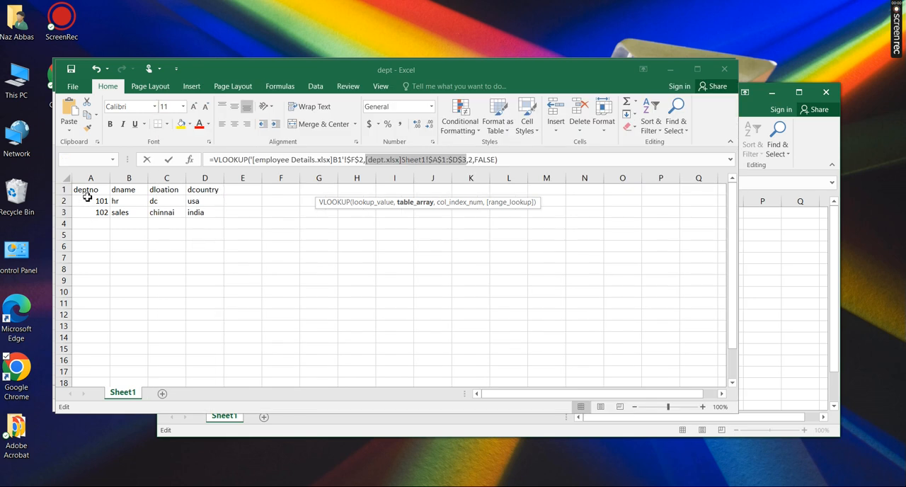
{"action": "left_click_drag", "start_coordinate": [85, 191], "coordinate": [208, 212]}
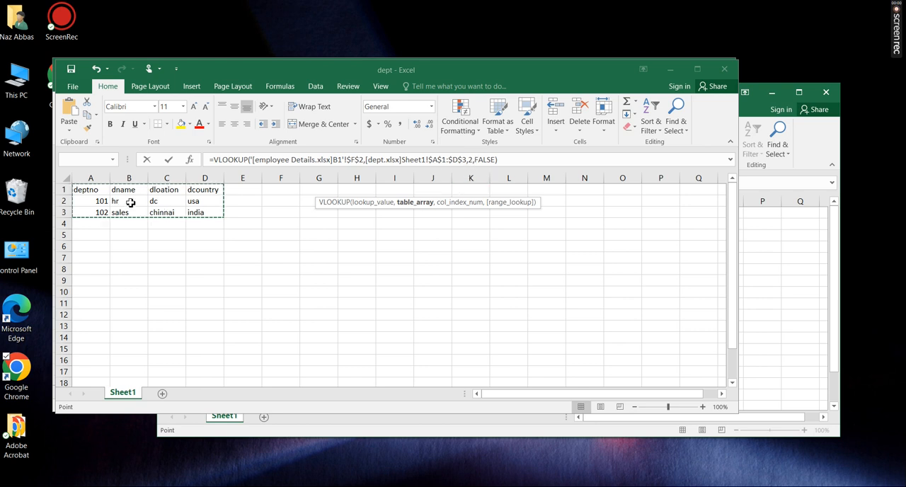
{"action": "left_click", "coordinate": [475, 160]}
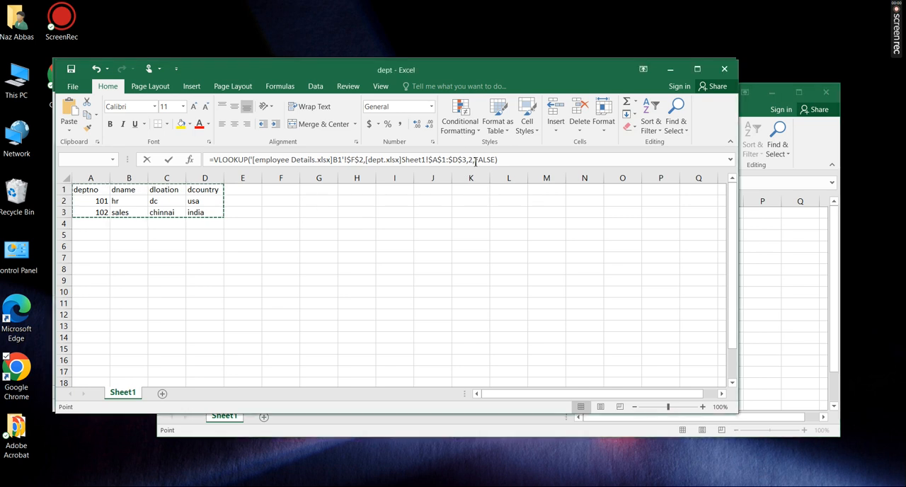
{"action": "left_click", "coordinate": [512, 164]}
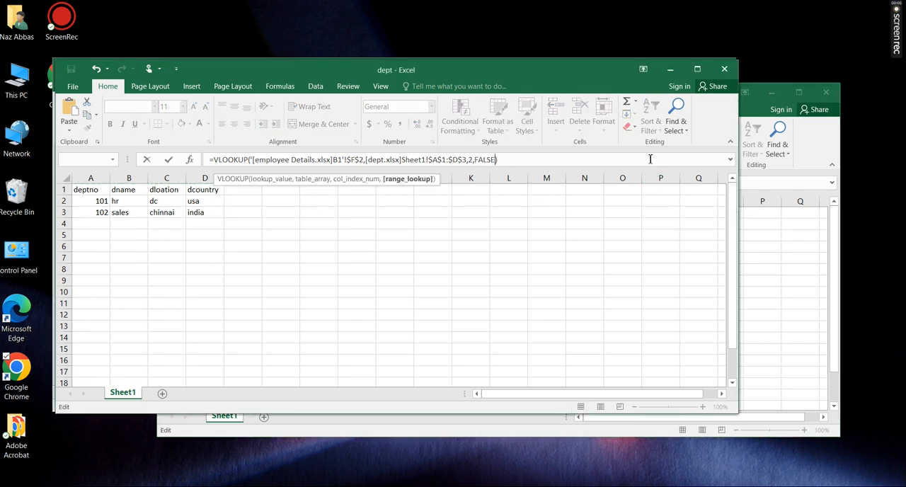
{"action": "key", "text": "Return"}
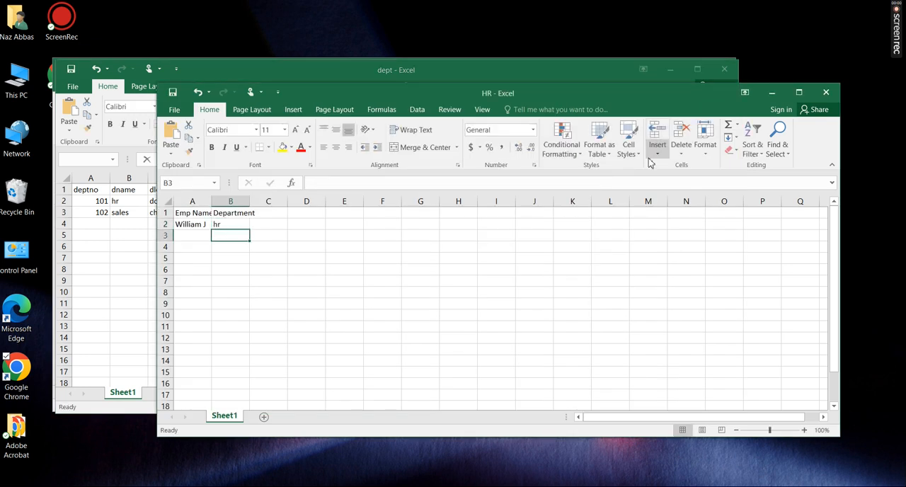
Fill the formulas in A2:B2 of HR down to row 3 and compare them with sheet B1 of employee Details
{"action": "left_click", "coordinate": [197, 224]}
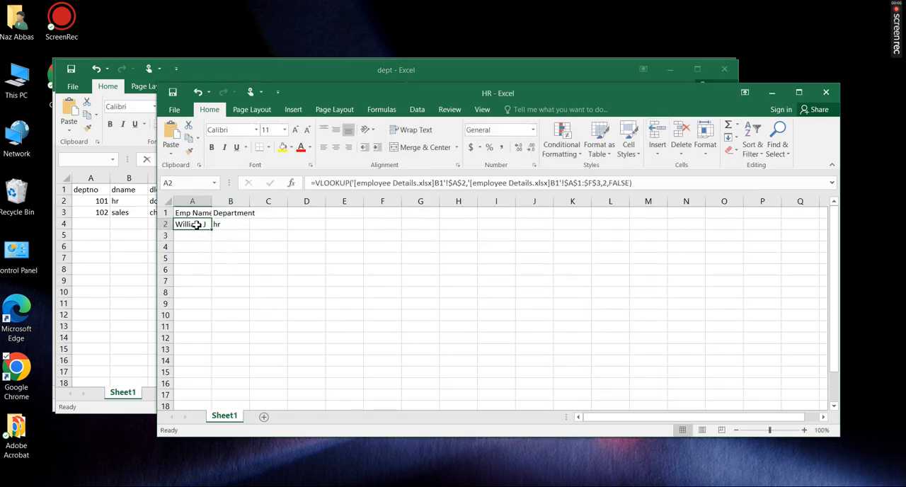
{"action": "left_click_drag", "start_coordinate": [204, 223], "coordinate": [253, 243]}
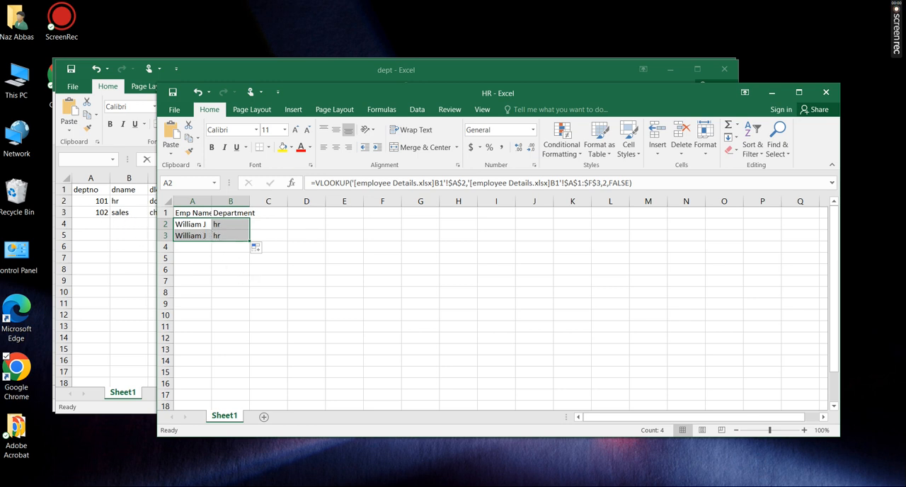
{"action": "mouse_move", "coordinate": [302, 465]}
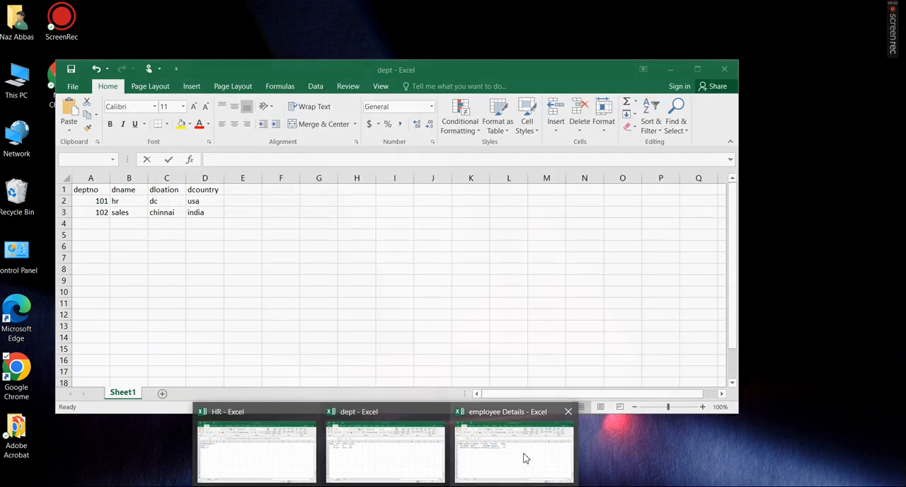
{"action": "left_click", "coordinate": [525, 459]}
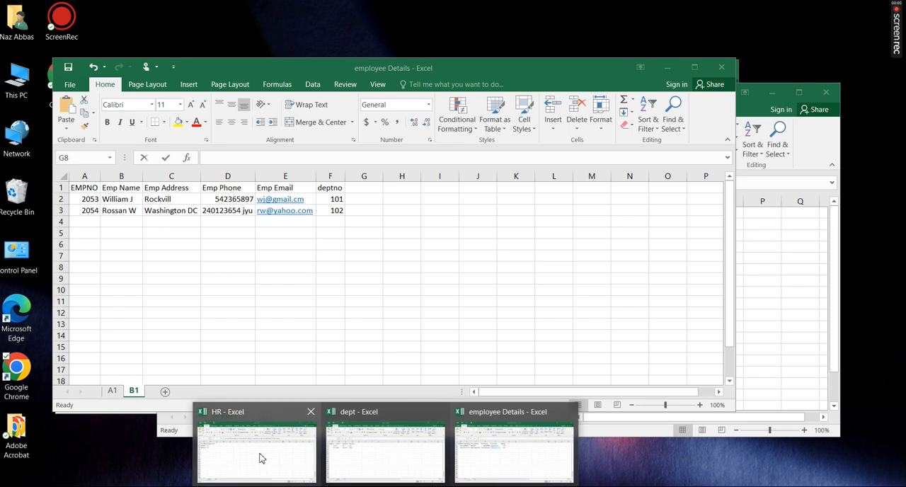
{"action": "left_click", "coordinate": [263, 461]}
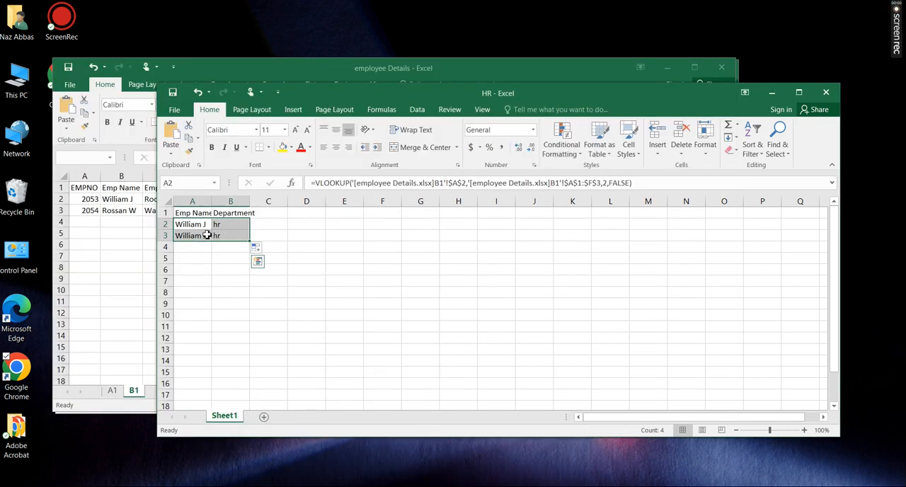
Compare the lookup value references in the formulas of cells A3 and A2
{"action": "left_click", "coordinate": [204, 236]}
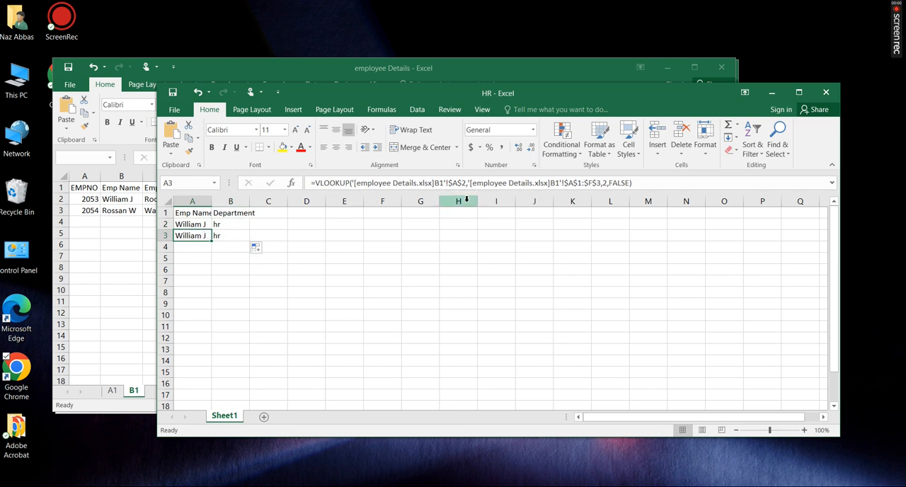
{"action": "left_click", "coordinate": [190, 224]}
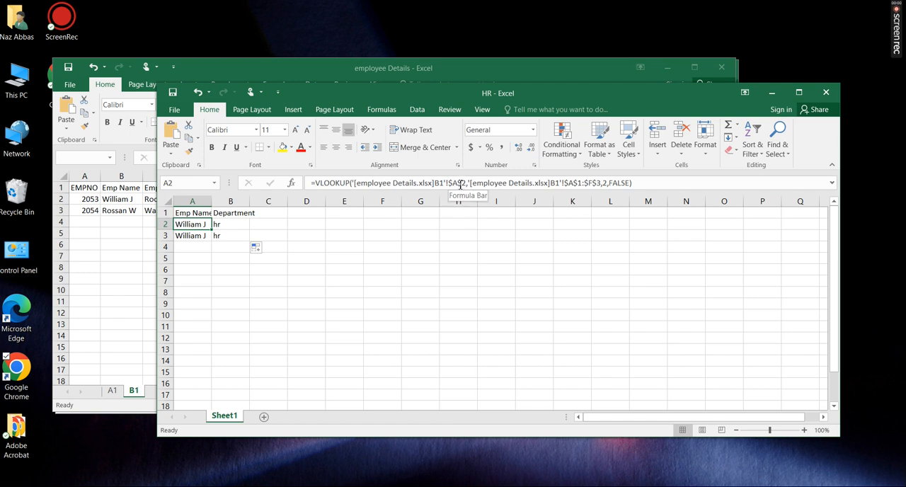
{"action": "left_click_drag", "start_coordinate": [469, 185], "coordinate": [454, 184]}
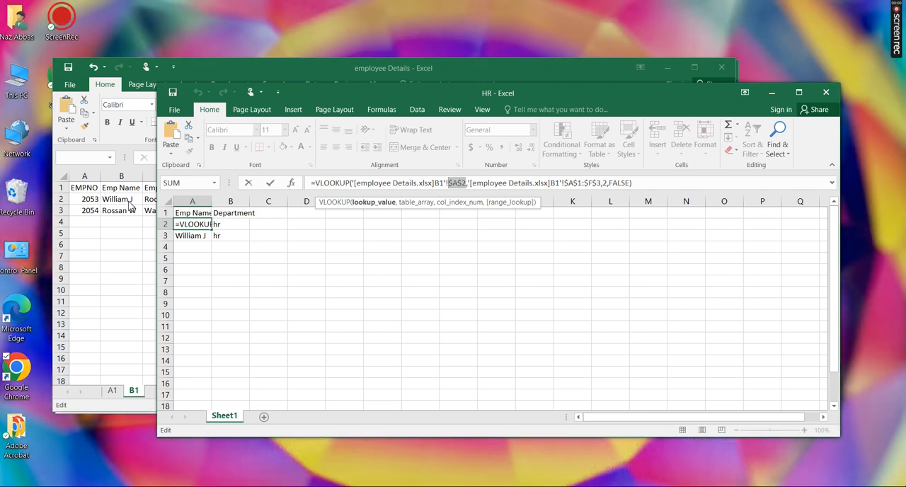
{"action": "left_click", "coordinate": [466, 183]}
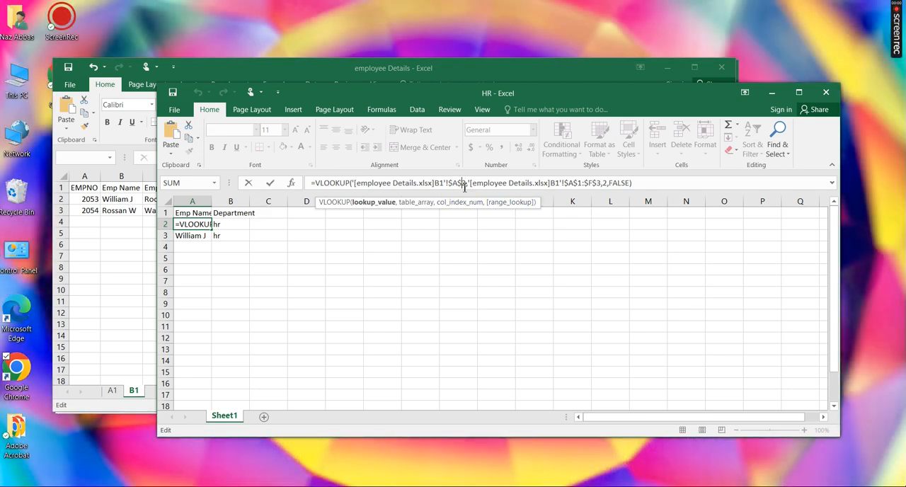
{"action": "left_click", "coordinate": [474, 184]}
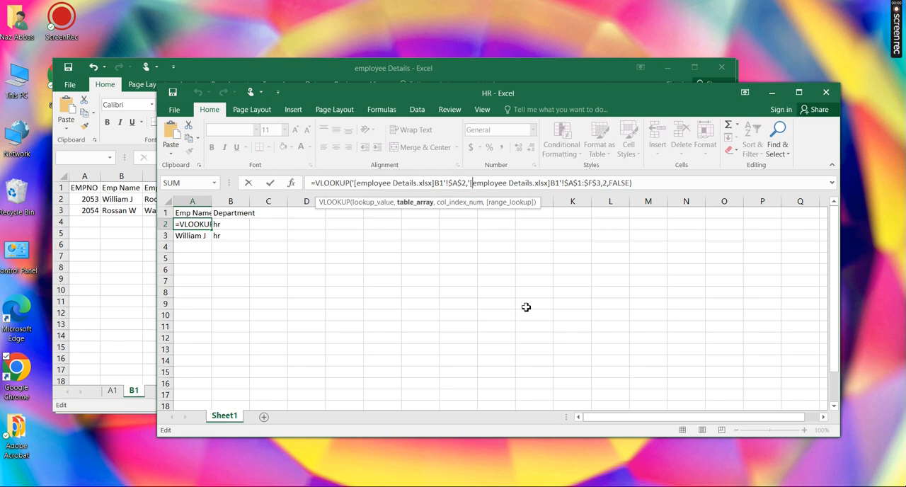
{"action": "key", "text": "ctrl+Return"}
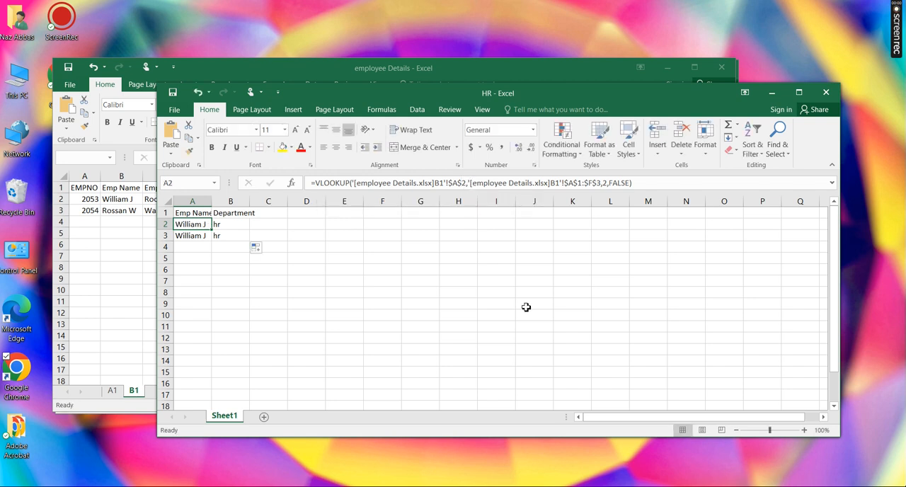
Change the lookup value reference in the A2 formula to $A2 so its row is relative
{"action": "left_click", "coordinate": [202, 236]}
{"action": "left_click", "coordinate": [200, 224]}
{"action": "left_click", "coordinate": [455, 183]}
{"action": "left_click", "coordinate": [450, 184]}
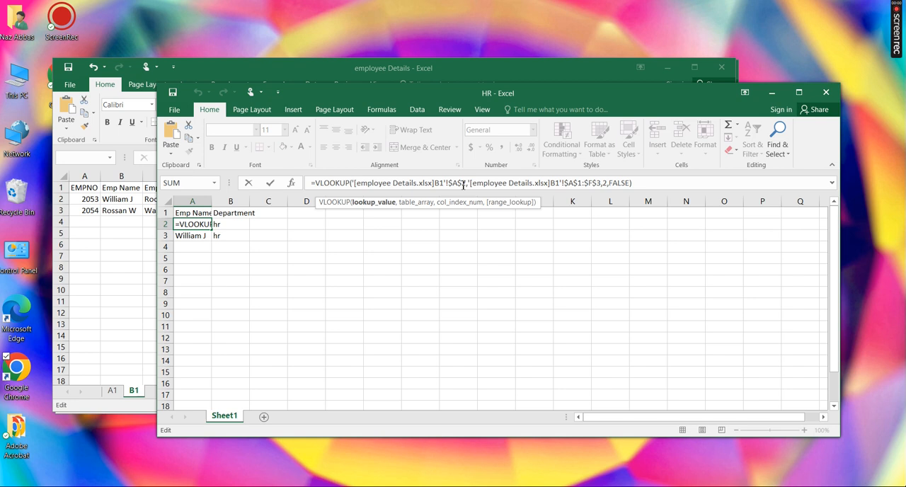
{"action": "key", "text": "BackSpace"}
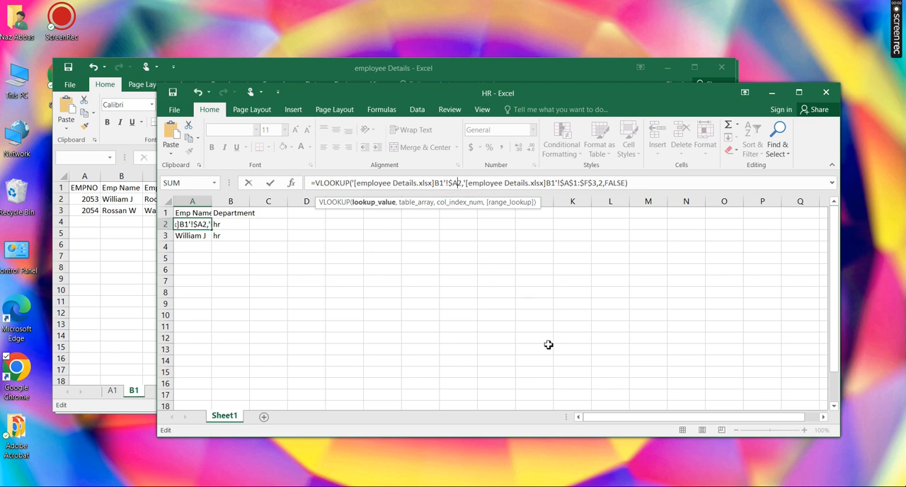
{"action": "key", "text": "Return"}
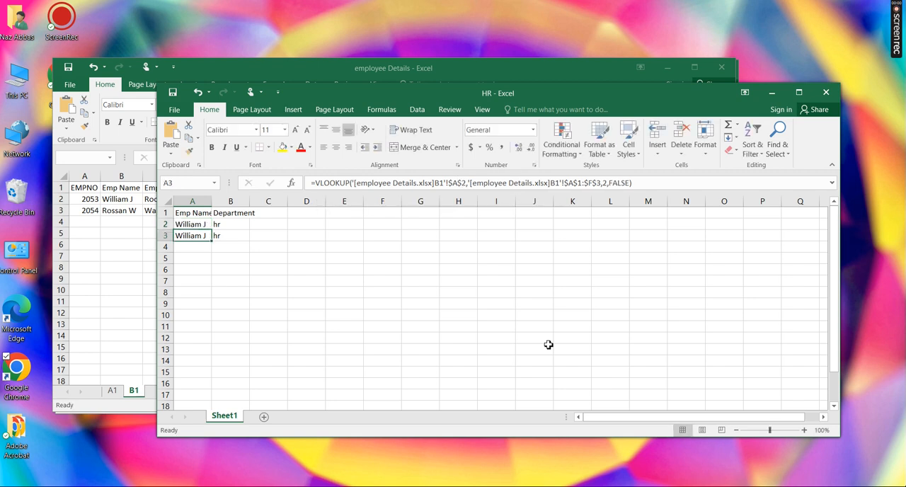
Check the table array in A2, fill its formula down to A3, and autofit the width of column A
{"action": "left_click", "coordinate": [199, 223]}
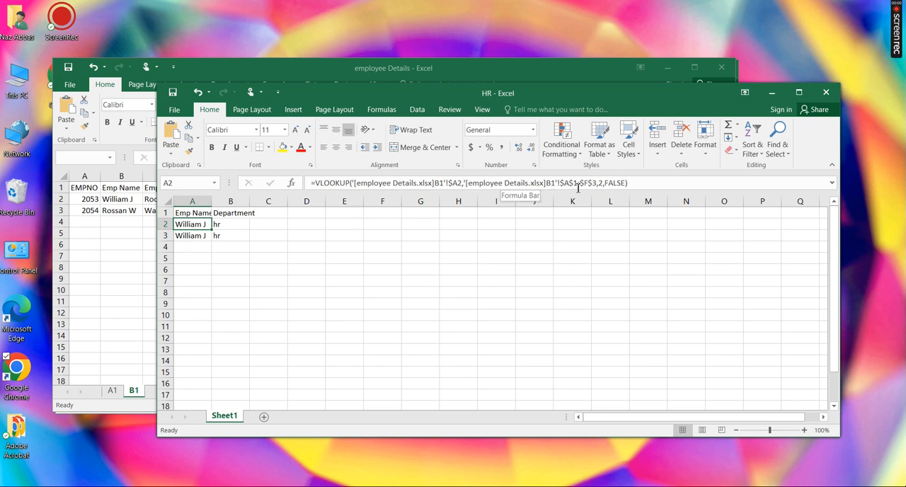
{"action": "left_click_drag", "start_coordinate": [598, 183], "coordinate": [473, 187]}
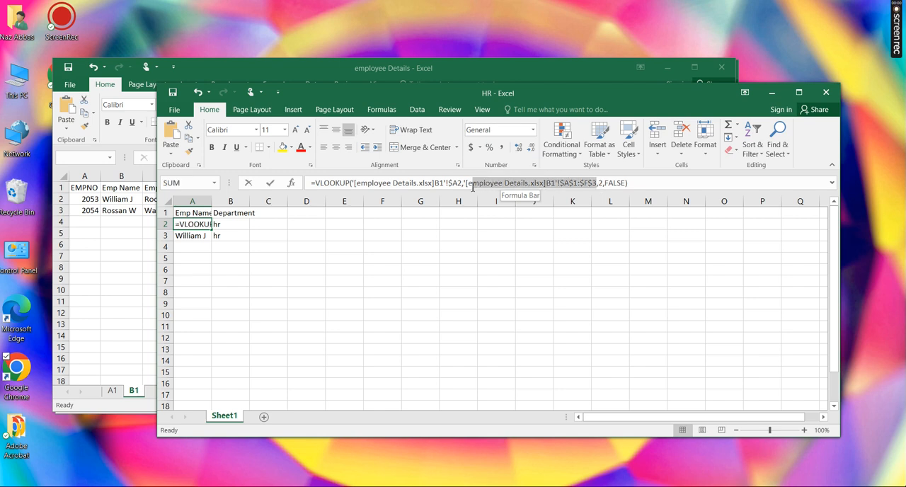
{"action": "left_click", "coordinate": [220, 281]}
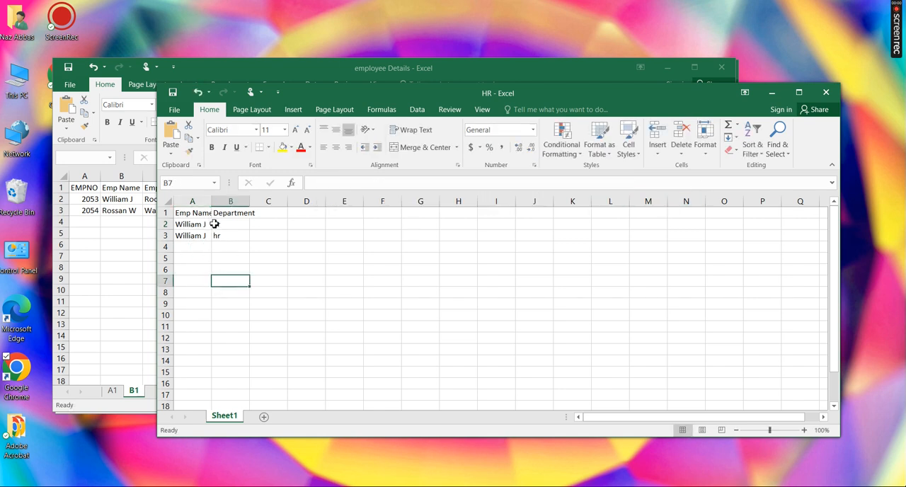
{"action": "left_click", "coordinate": [203, 226]}
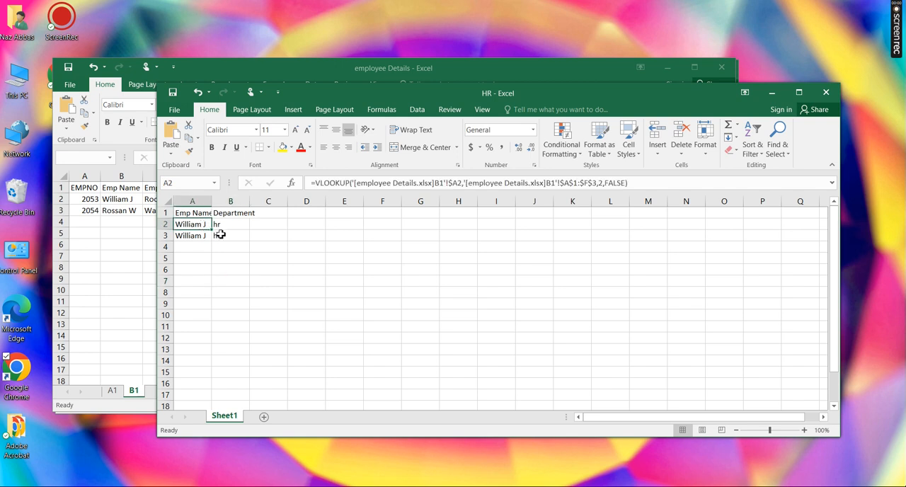
{"action": "left_click_drag", "start_coordinate": [211, 230], "coordinate": [213, 241]}
{"action": "left_click", "coordinate": [253, 259]}
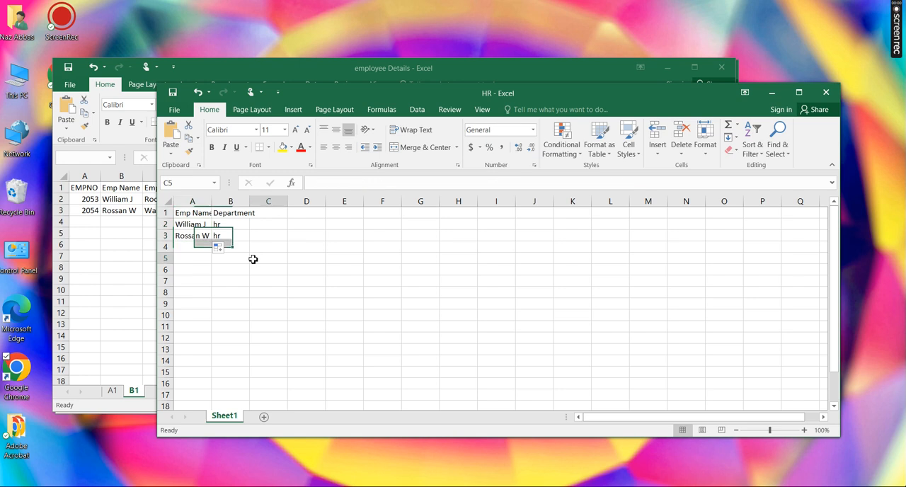
{"action": "left_click", "coordinate": [205, 238]}
{"action": "double_click", "coordinate": [212, 201]}
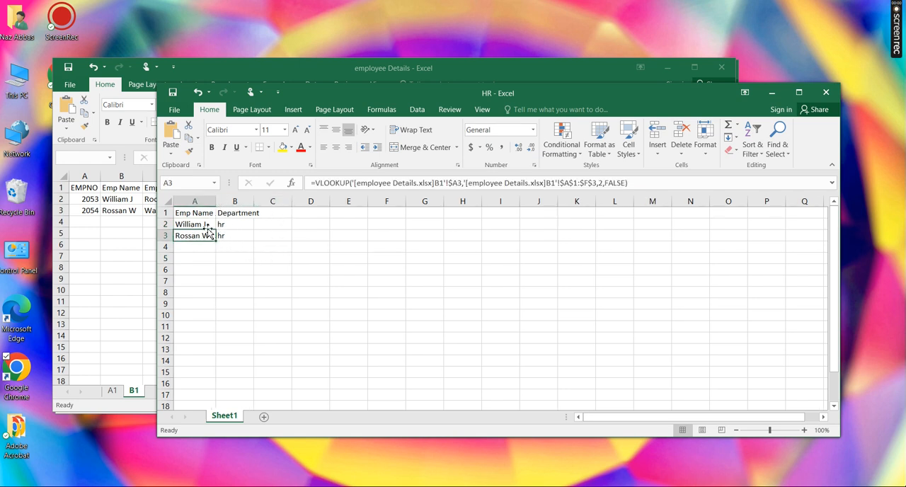
Change the lookup value reference in the B2 formula to $F2 so its row is relative
{"action": "left_click", "coordinate": [247, 226]}
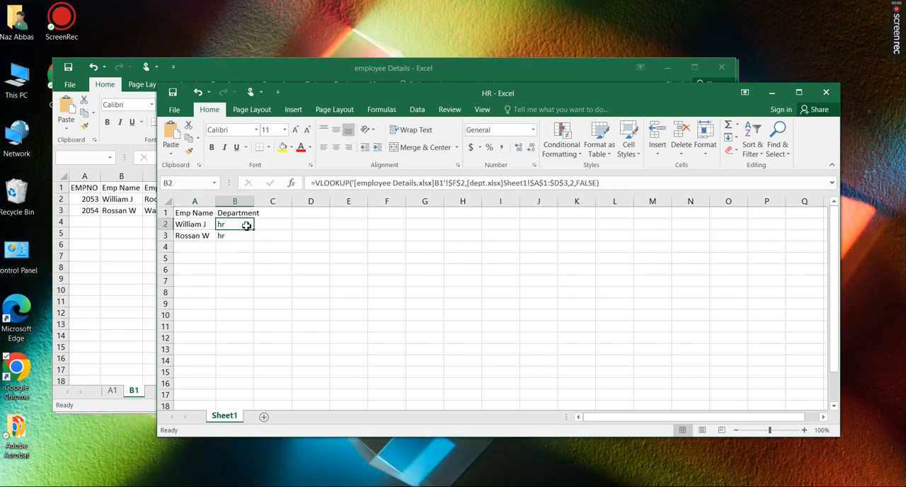
{"action": "left_click", "coordinate": [464, 186]}
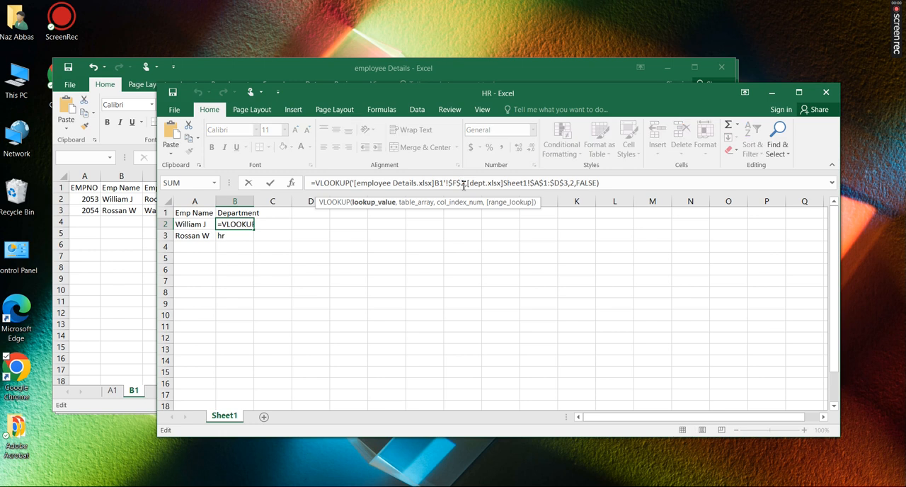
{"action": "key", "text": "BackSpace"}
{"action": "key", "text": "BackSpace"}
{"action": "type", "text": "2"}
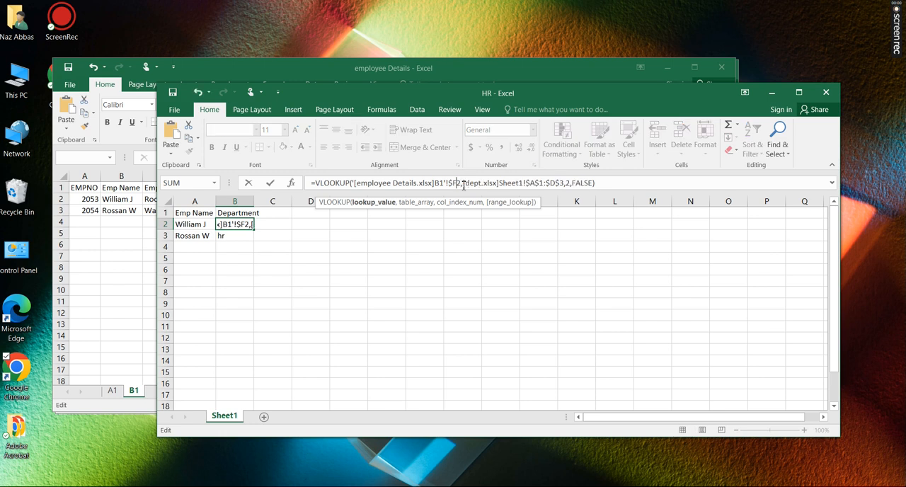
{"action": "key", "text": "Return"}
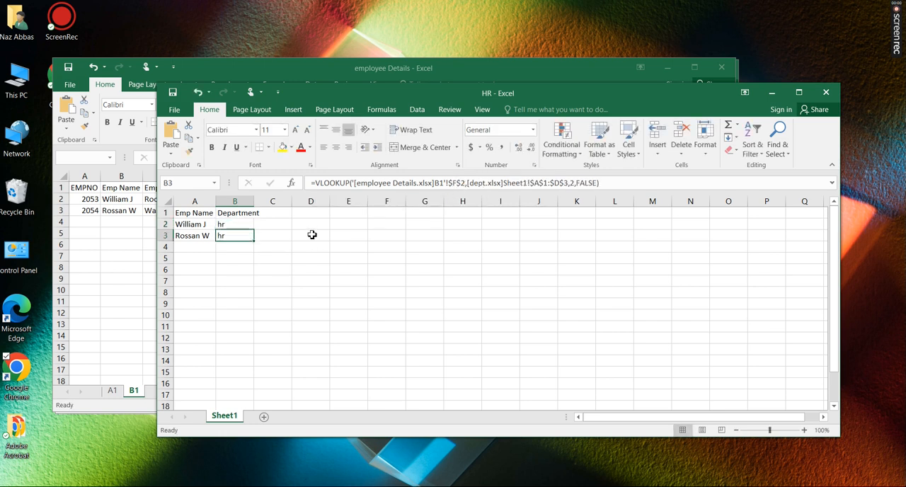
Fill the department lookup formula from B2 down to B3
{"action": "left_click", "coordinate": [245, 225]}
{"action": "left_click_drag", "start_coordinate": [255, 230], "coordinate": [257, 241]}
{"action": "left_click", "coordinate": [299, 279]}
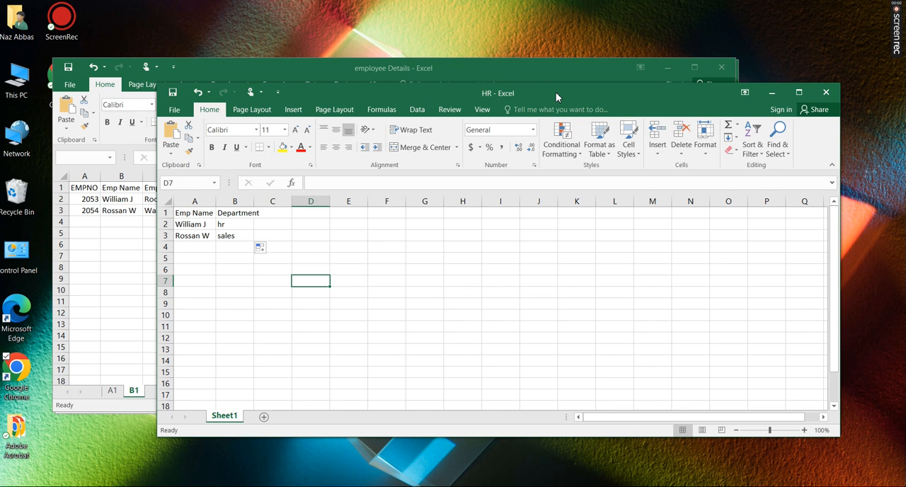
Rearrange the employee Details, dept and HR workbook windows so data from all three is visible at the same time
{"action": "left_click_drag", "start_coordinate": [556, 92], "coordinate": [551, 172]}
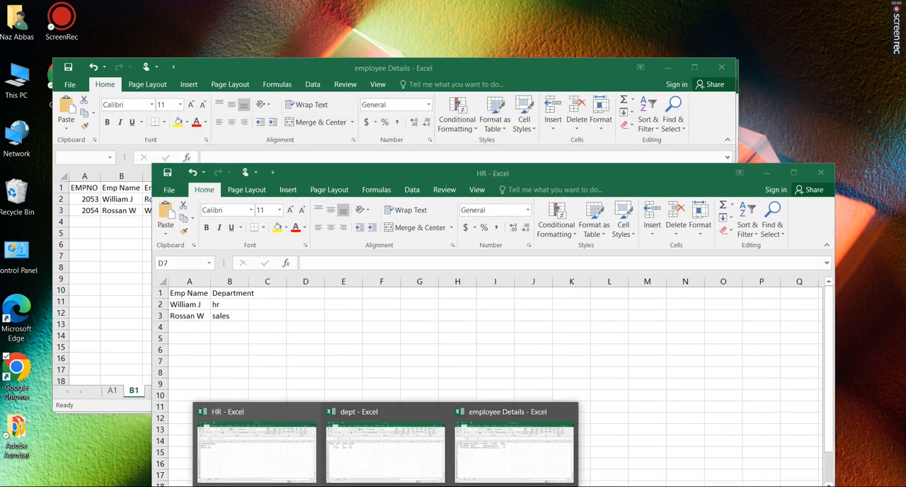
{"action": "left_click", "coordinate": [496, 460]}
{"action": "left_click_drag", "start_coordinate": [498, 68], "coordinate": [464, 15]}
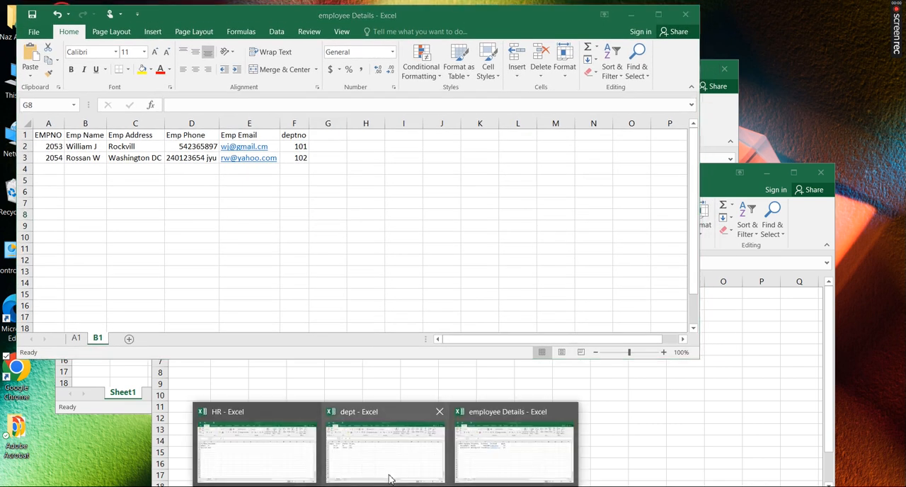
{"action": "left_click", "coordinate": [393, 467]}
{"action": "left_click_drag", "start_coordinate": [503, 72], "coordinate": [488, 182]}
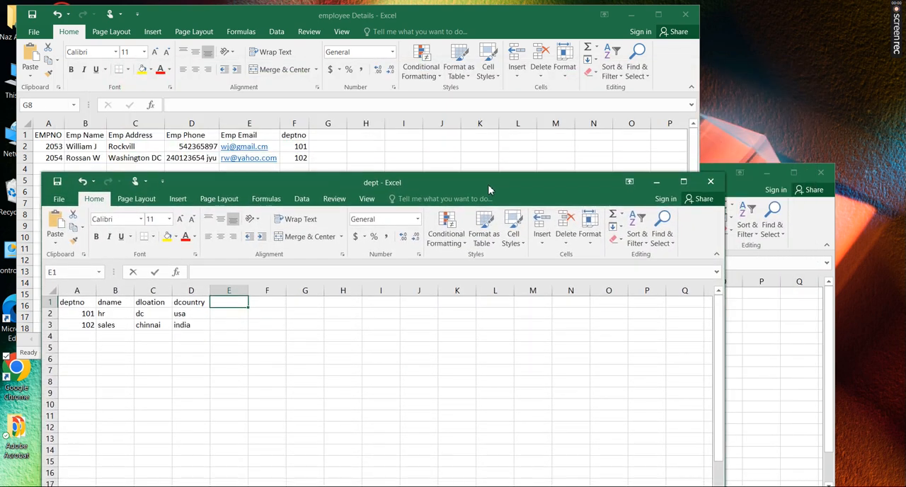
{"action": "left_click", "coordinate": [775, 325]}
{"action": "left_click_drag", "start_coordinate": [700, 172], "coordinate": [763, 106]}
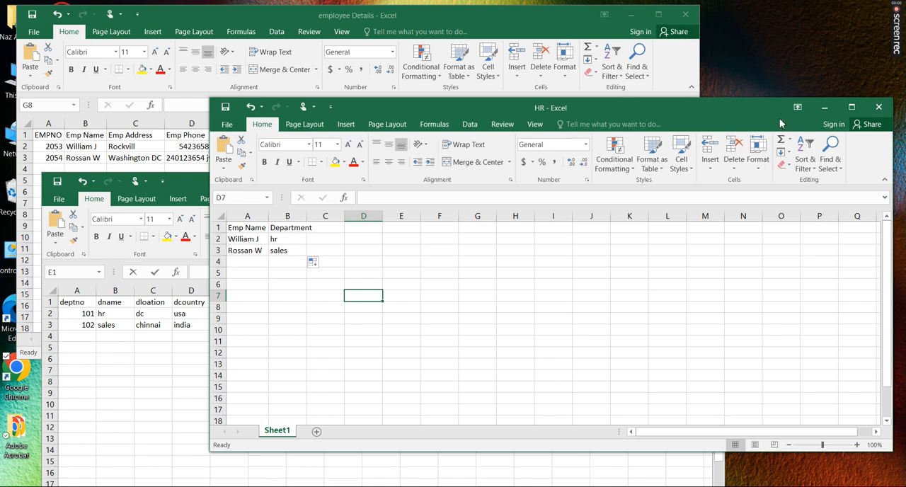
{"action": "mouse_move", "coordinate": [902, 35]}
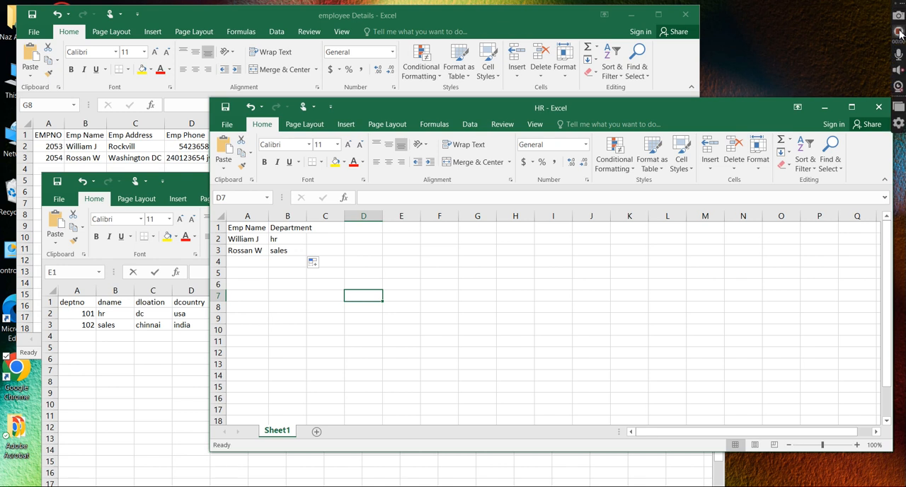